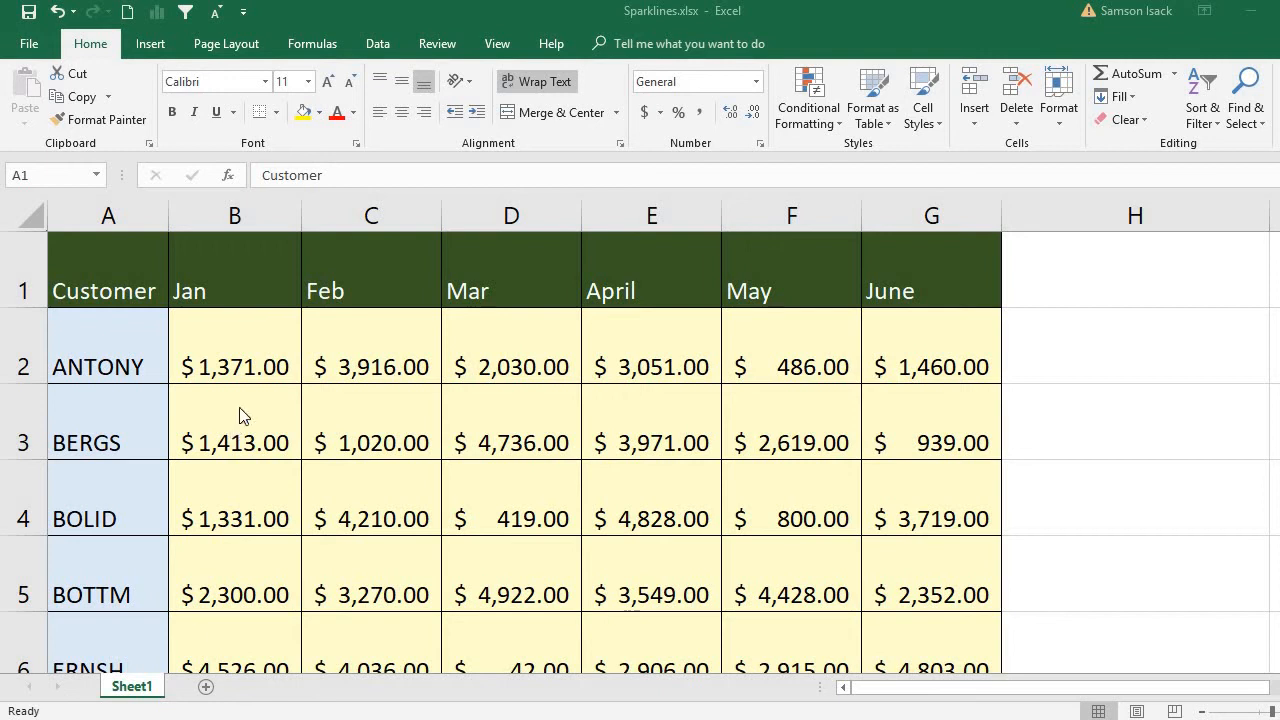
Examine the January to June sales figures in the first customer's row and the empty cells of column H beside them
left_click(143, 324)
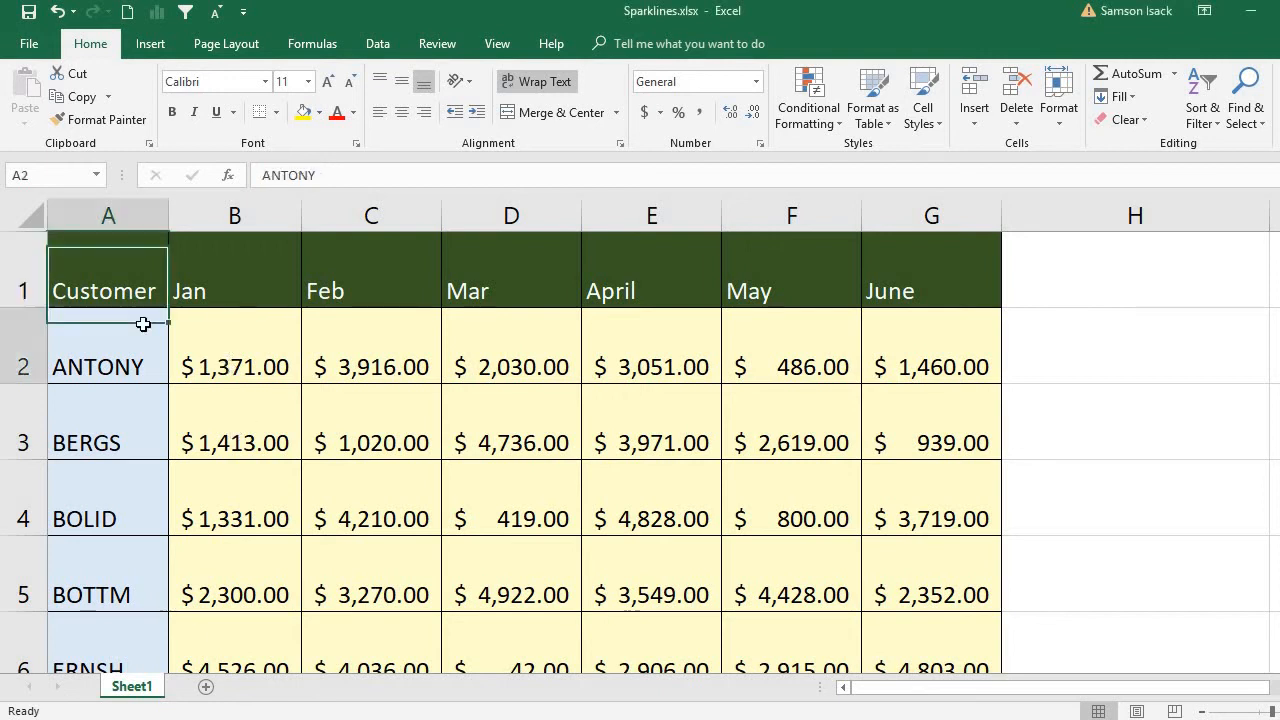
left_click(231, 356)
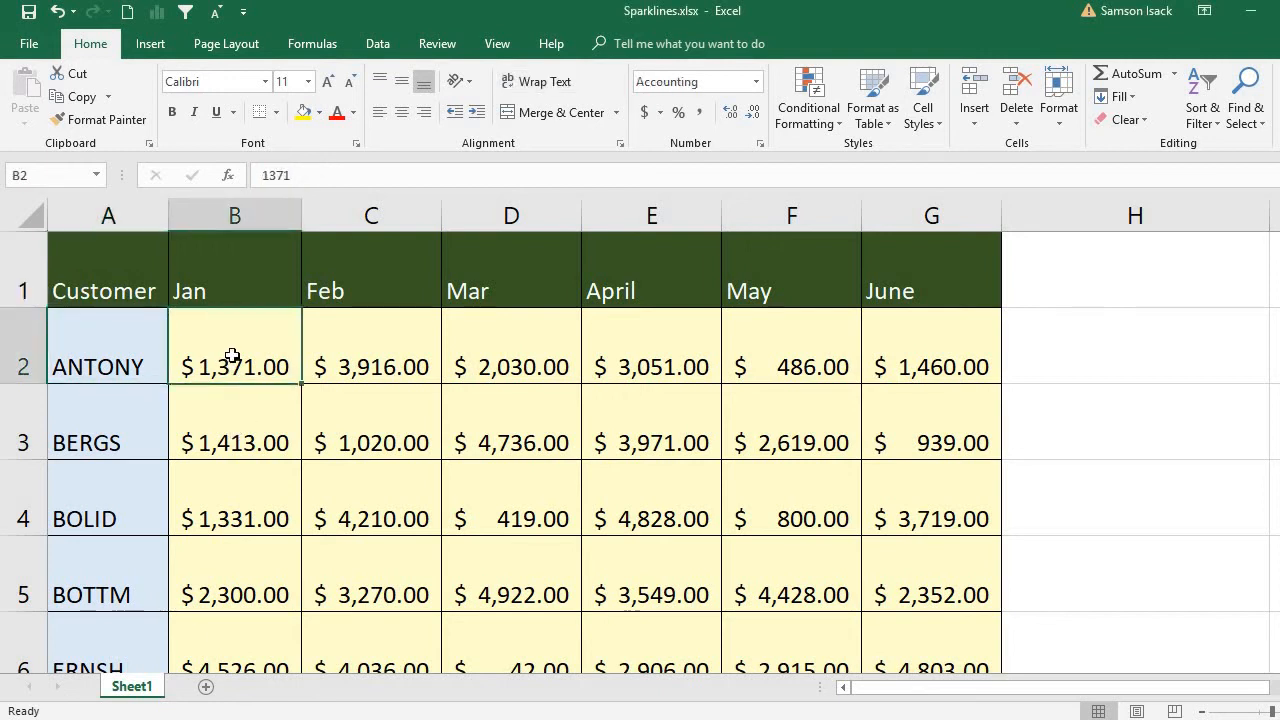
left_click(354, 362)
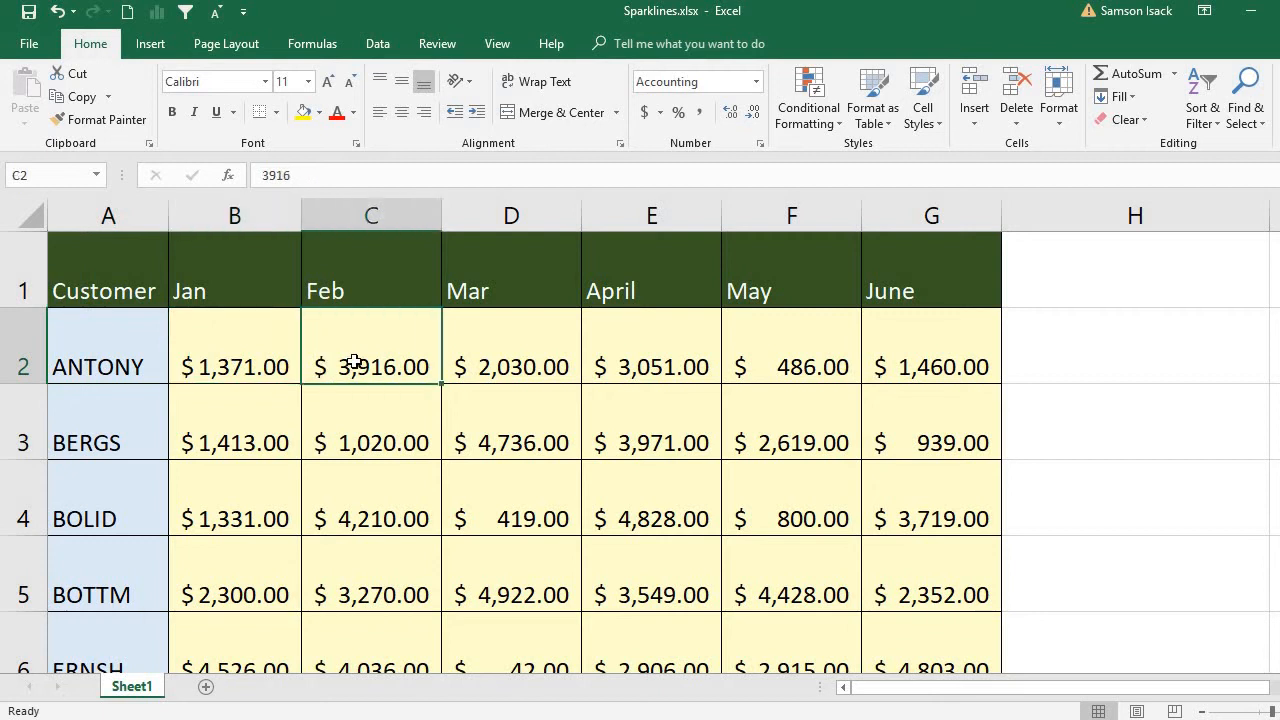
left_click(491, 345)
left_click(675, 373)
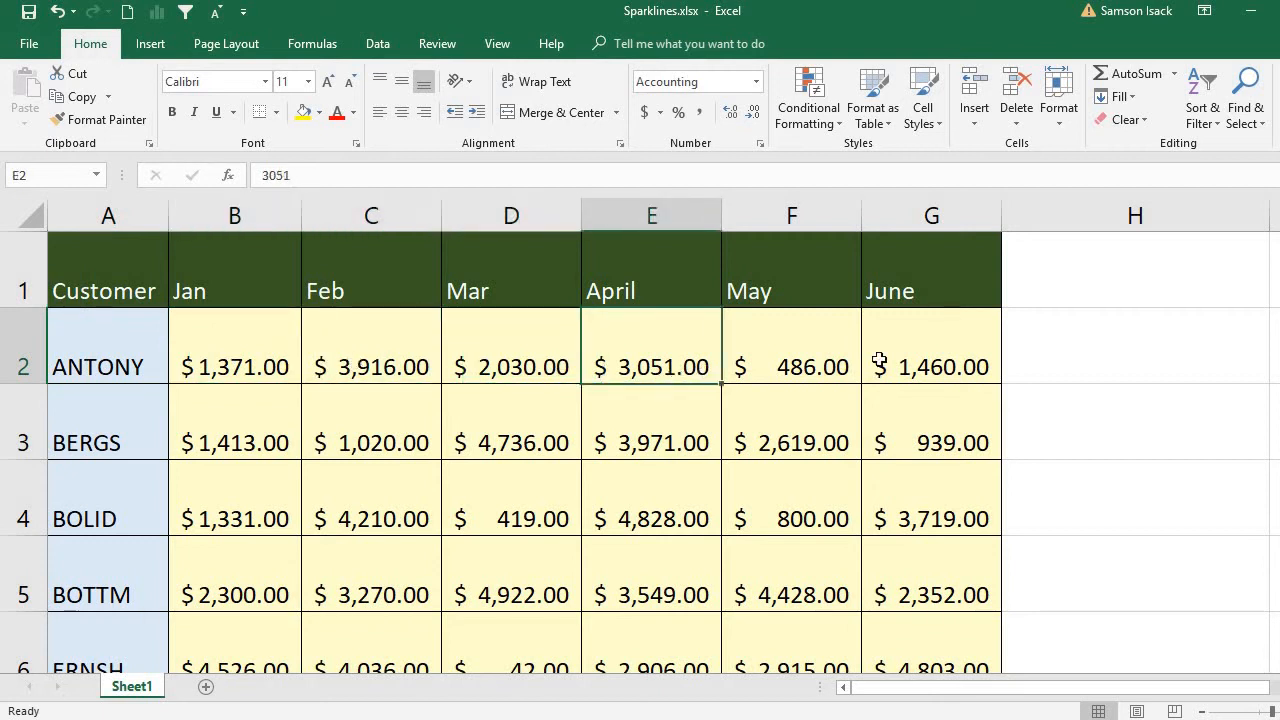
left_click(914, 359)
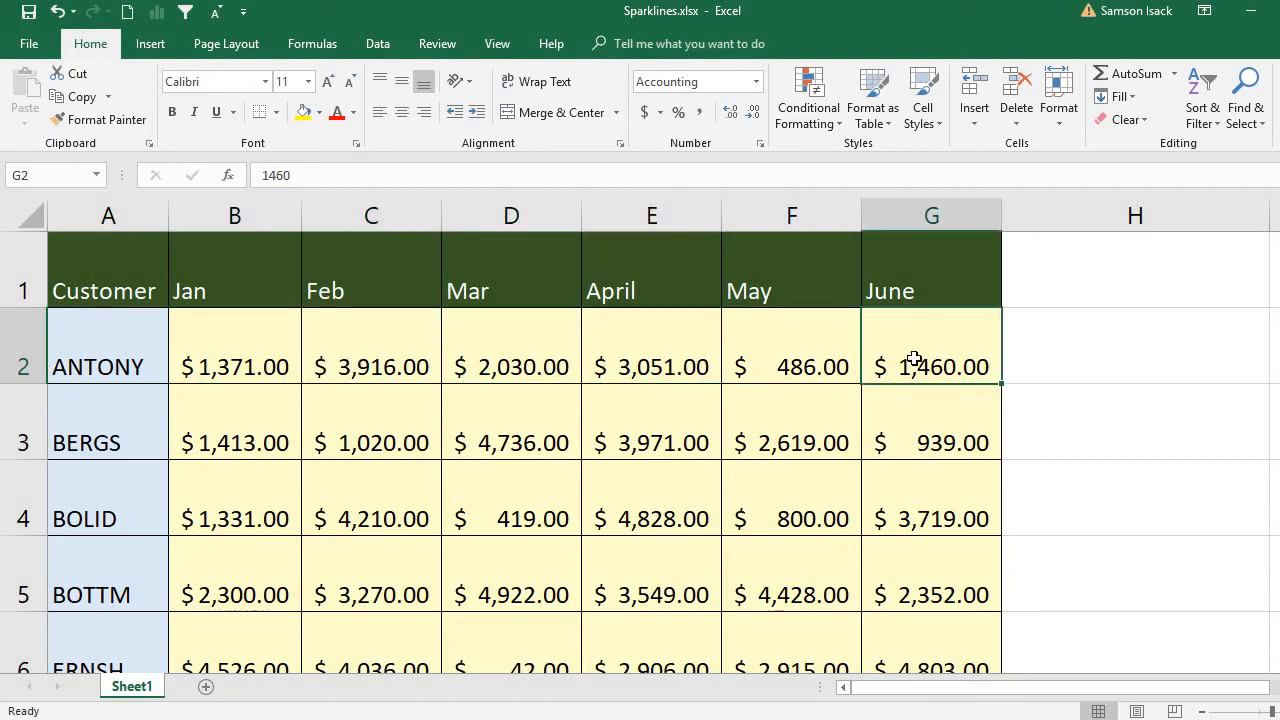
left_click(1057, 368)
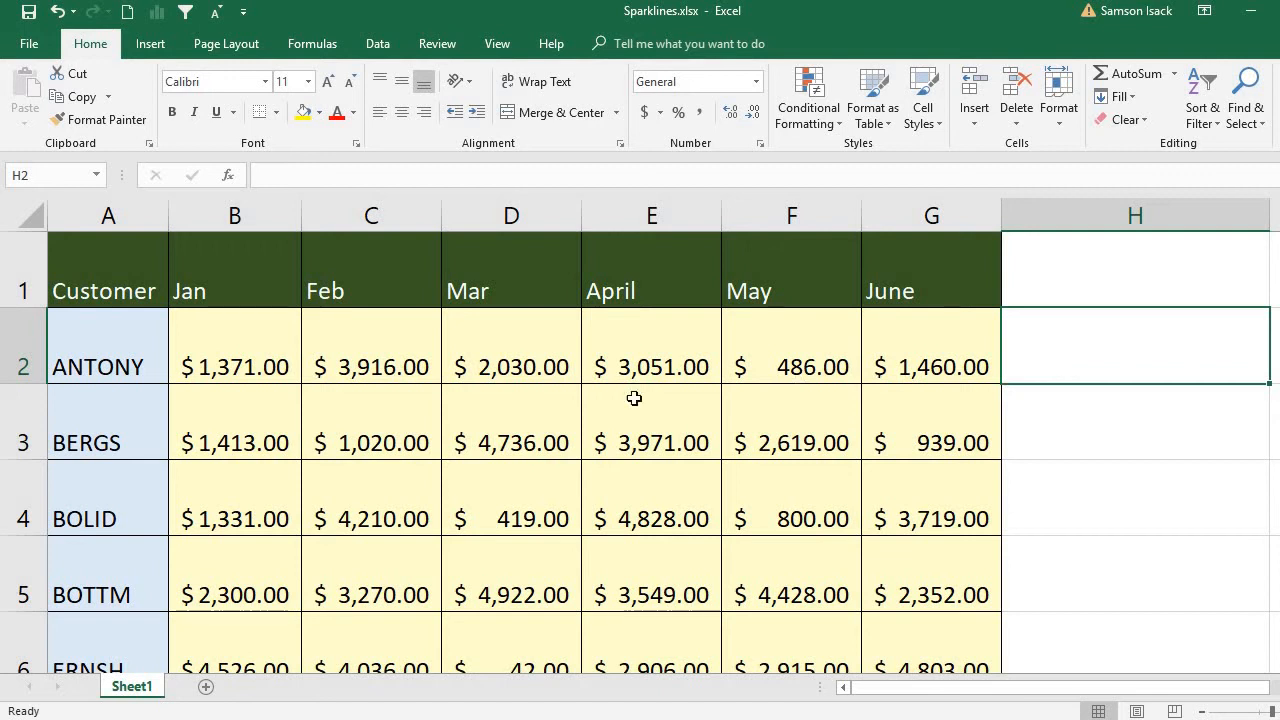
left_click(1077, 422)
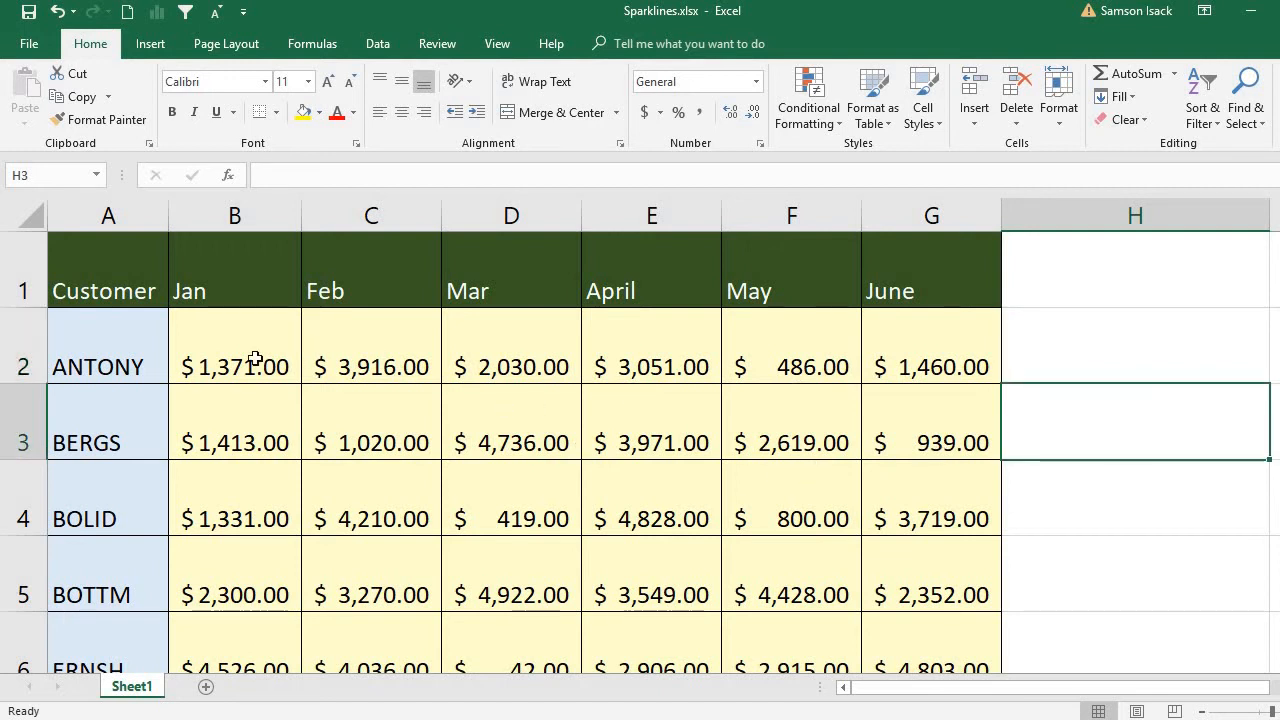
left_click_drag(255, 358, 958, 388)
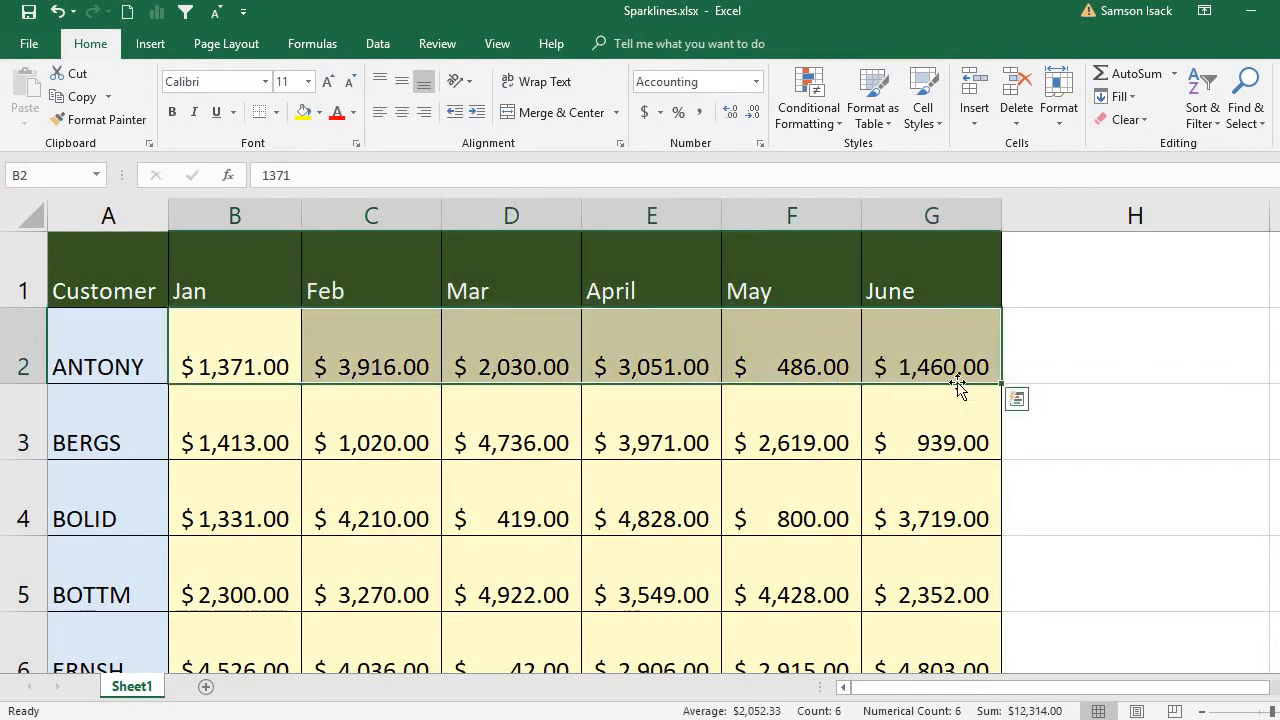
left_click(1076, 362)
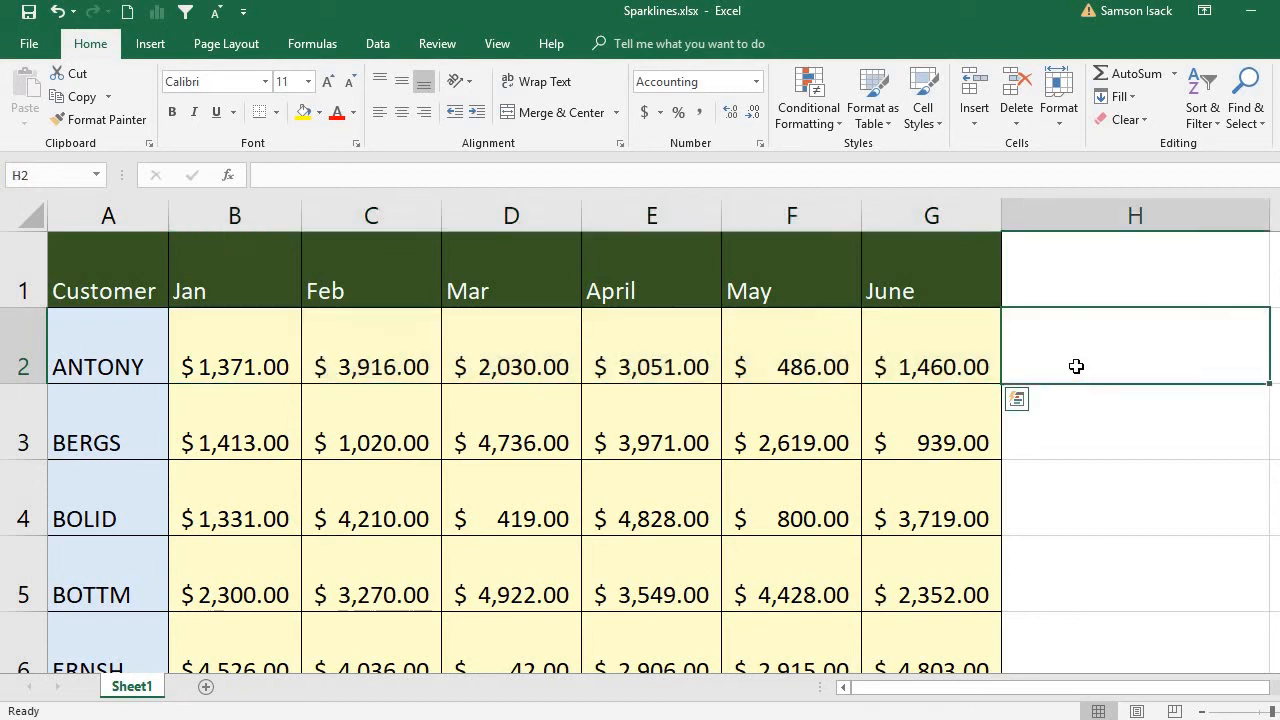
Enter the heading TREND in cell H1
left_click(1077, 282)
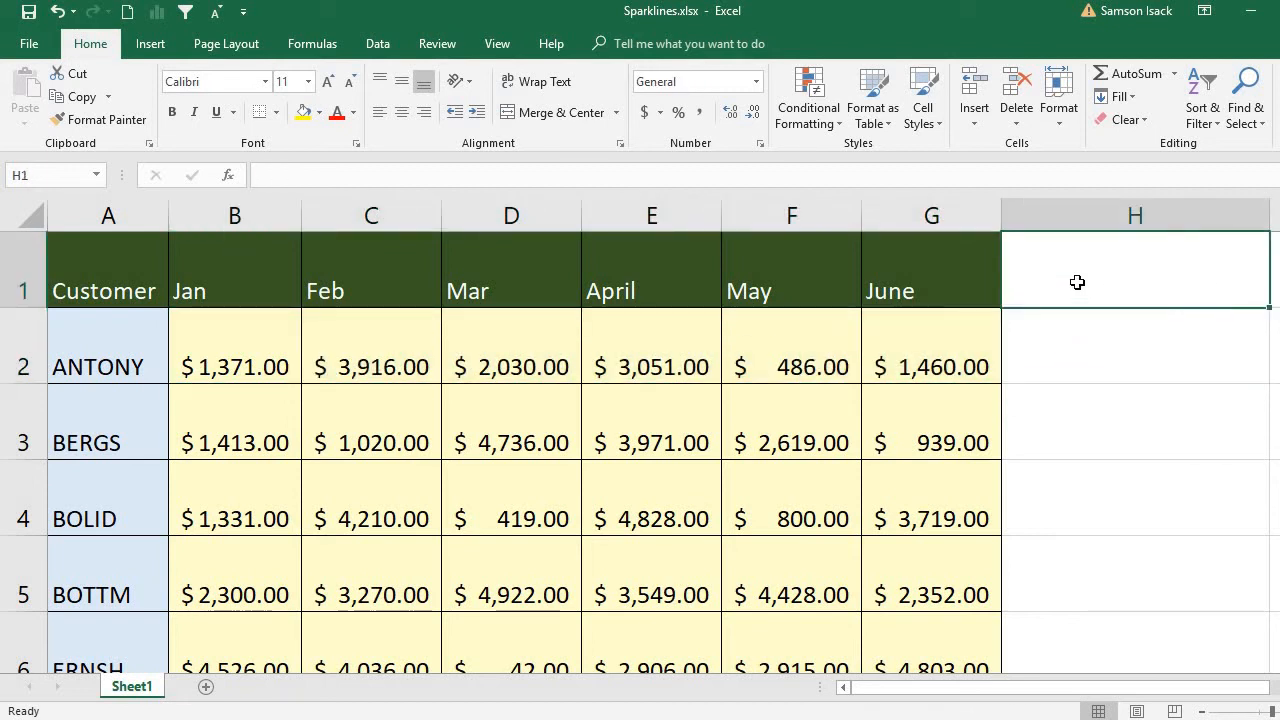
type("TREND")
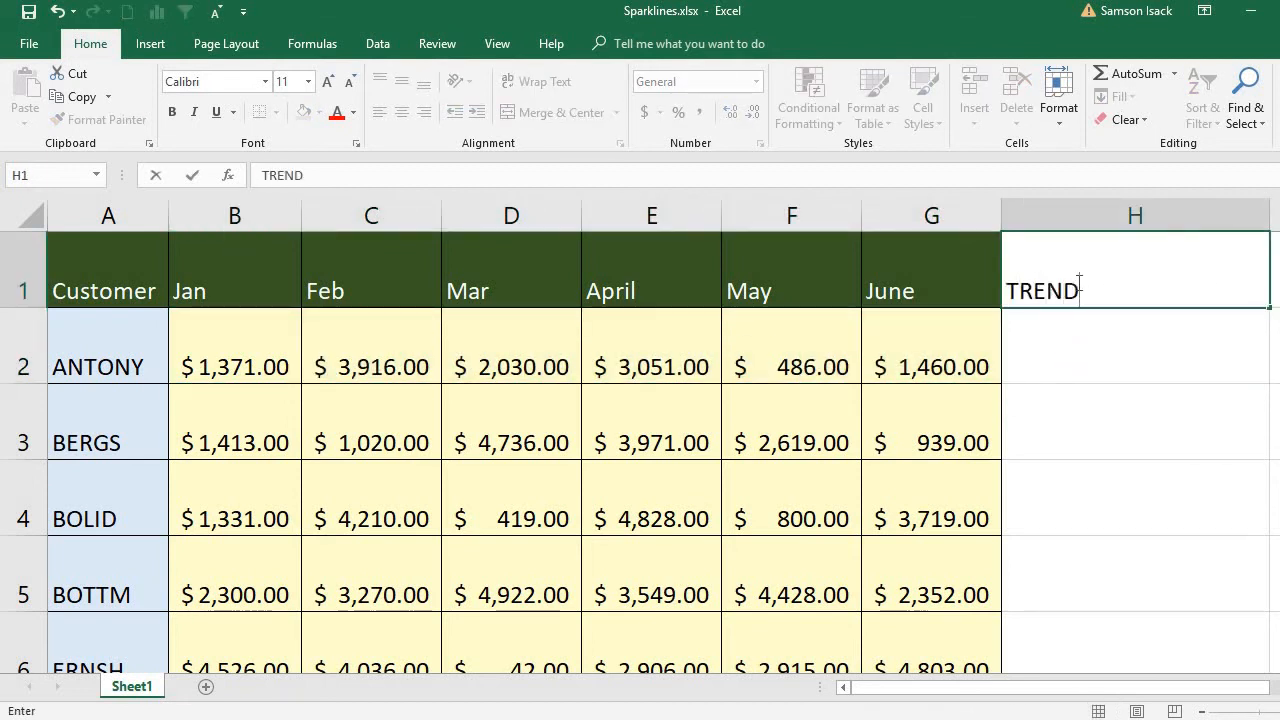
key("Return")
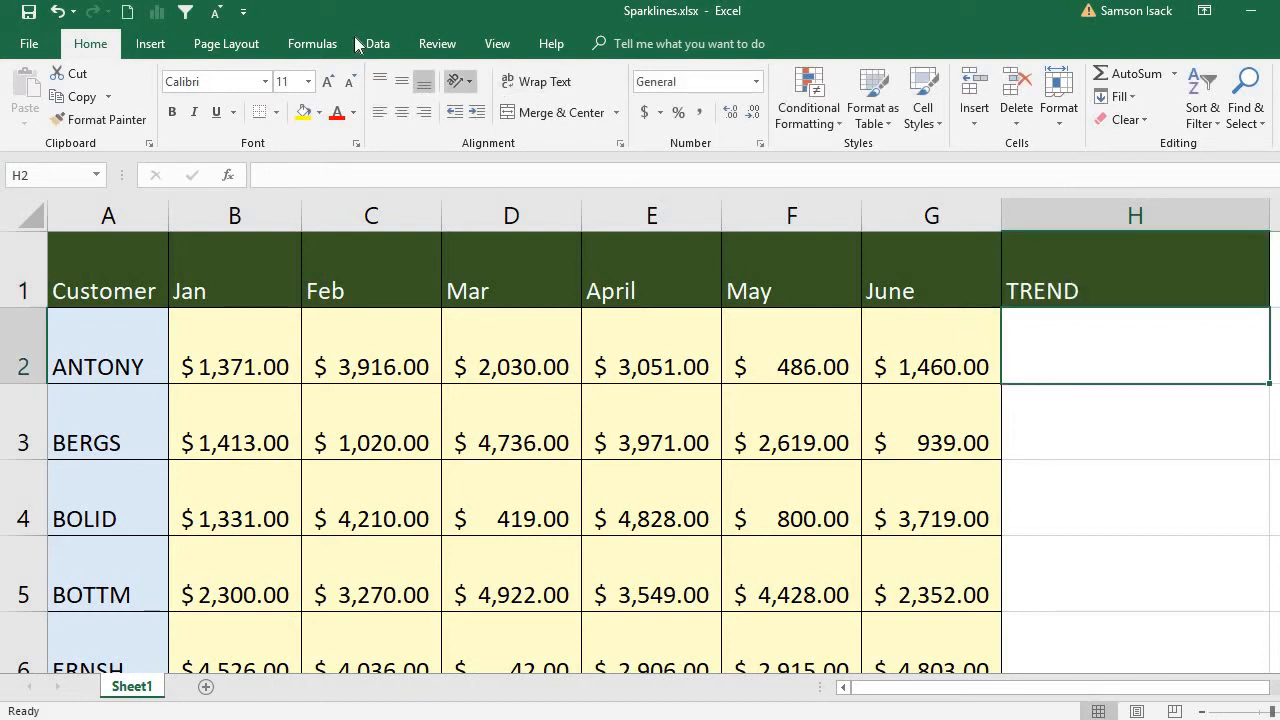
Insert a line sparkline in cell H2 based on the first customer's data in B2:G2
left_click(142, 48)
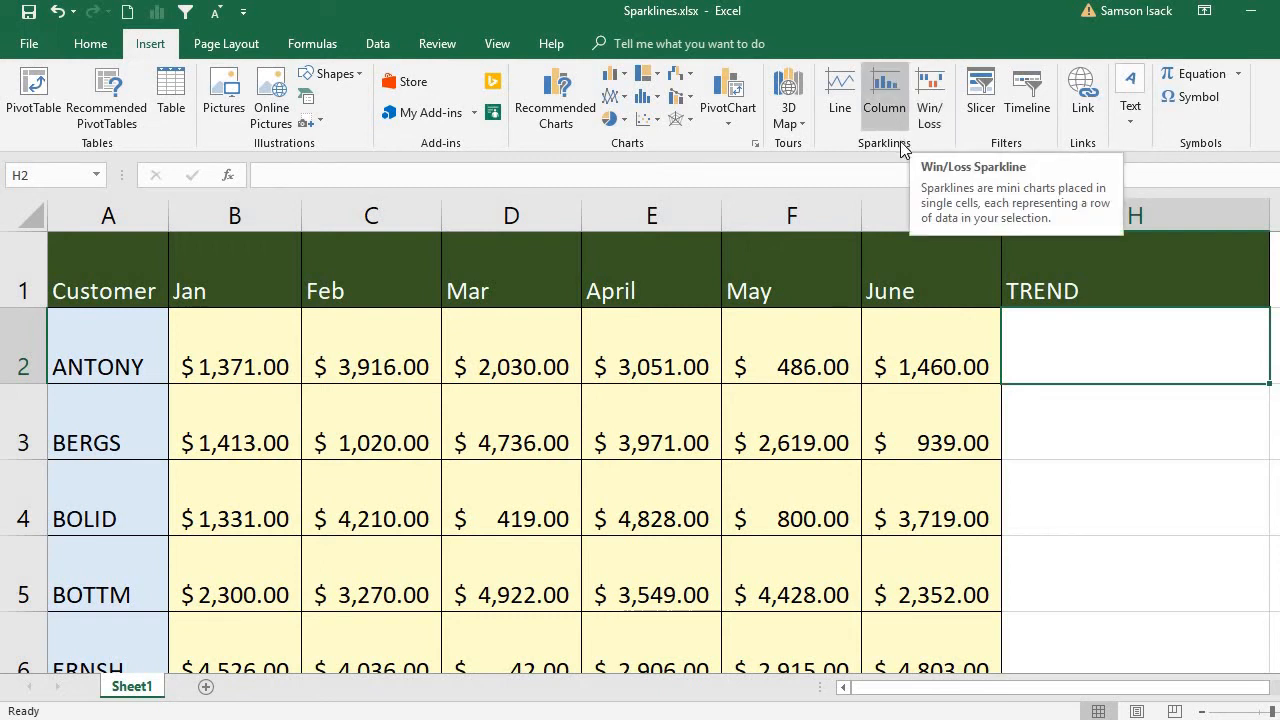
left_click(838, 100)
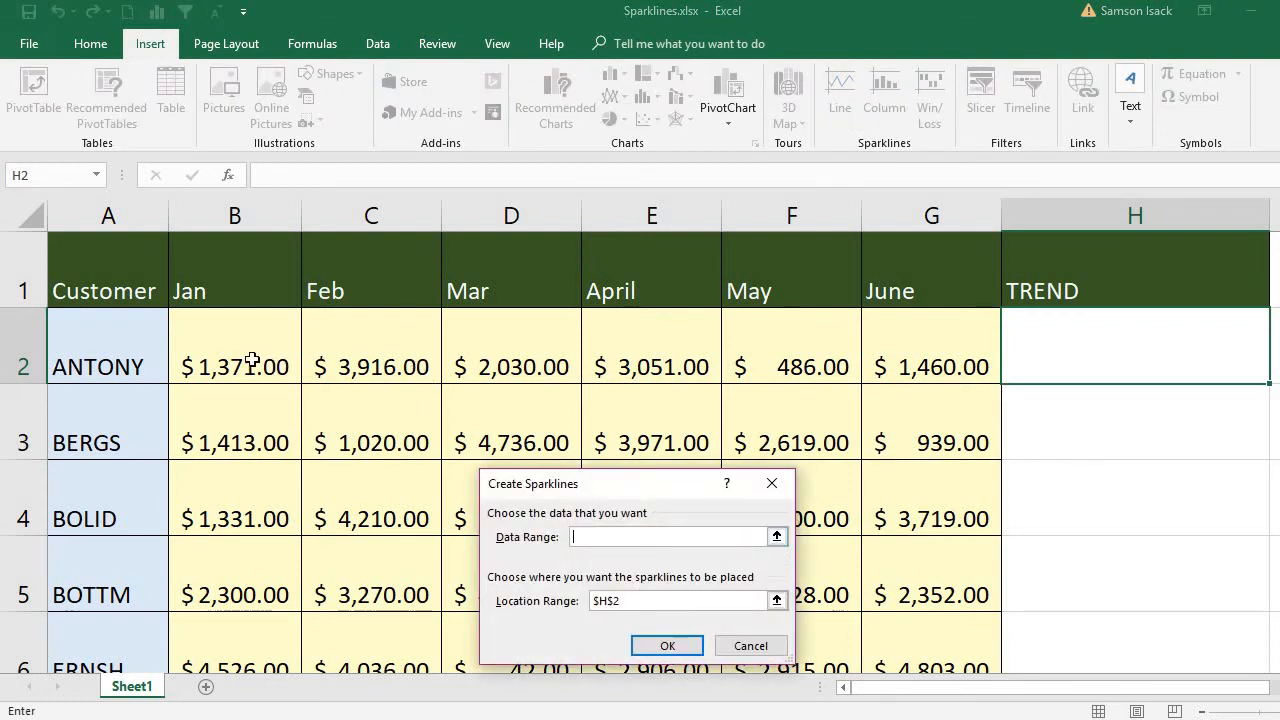
left_click_drag(252, 360, 617, 343)
left_click(650, 341)
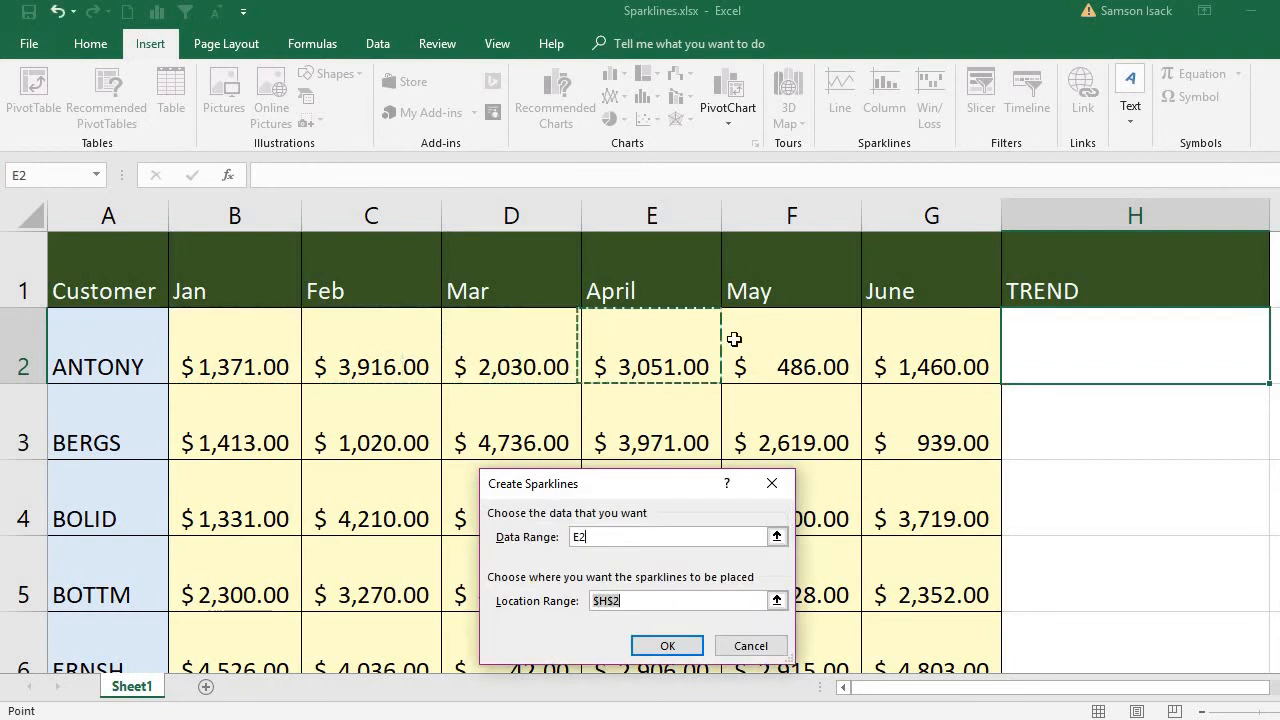
left_click_drag(734, 340, 884, 342)
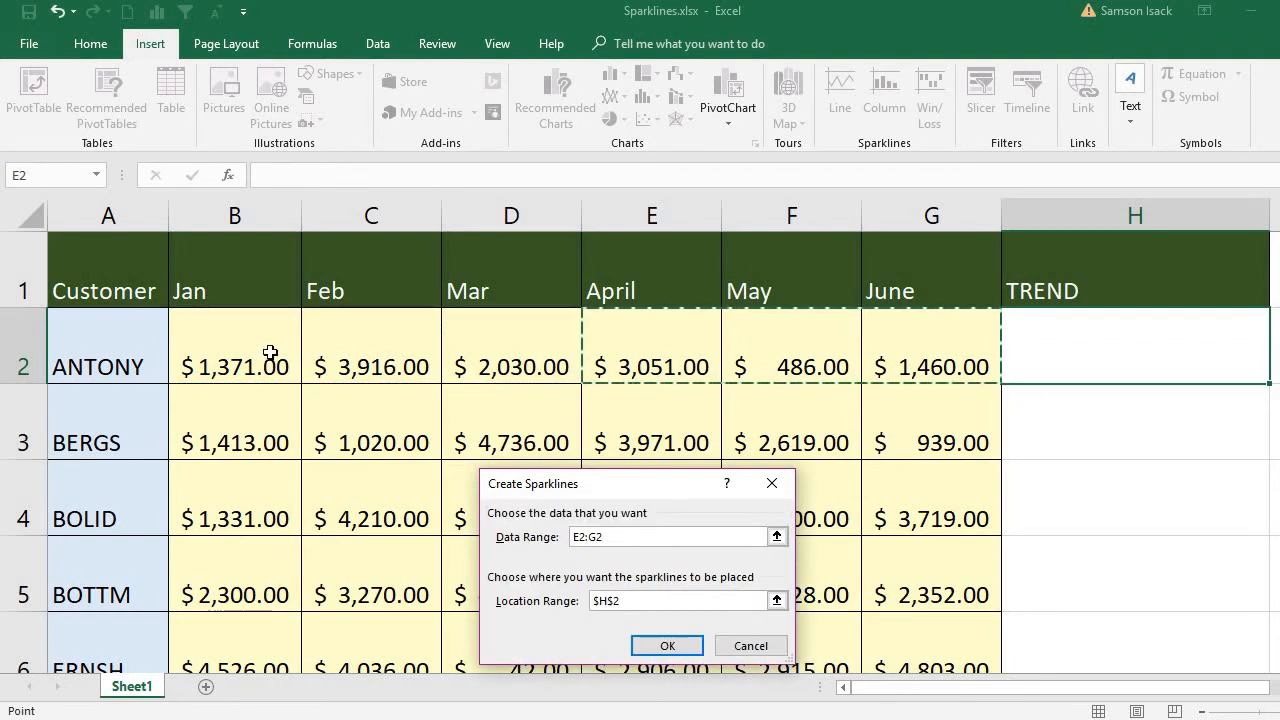
left_click_drag(266, 357, 390, 357)
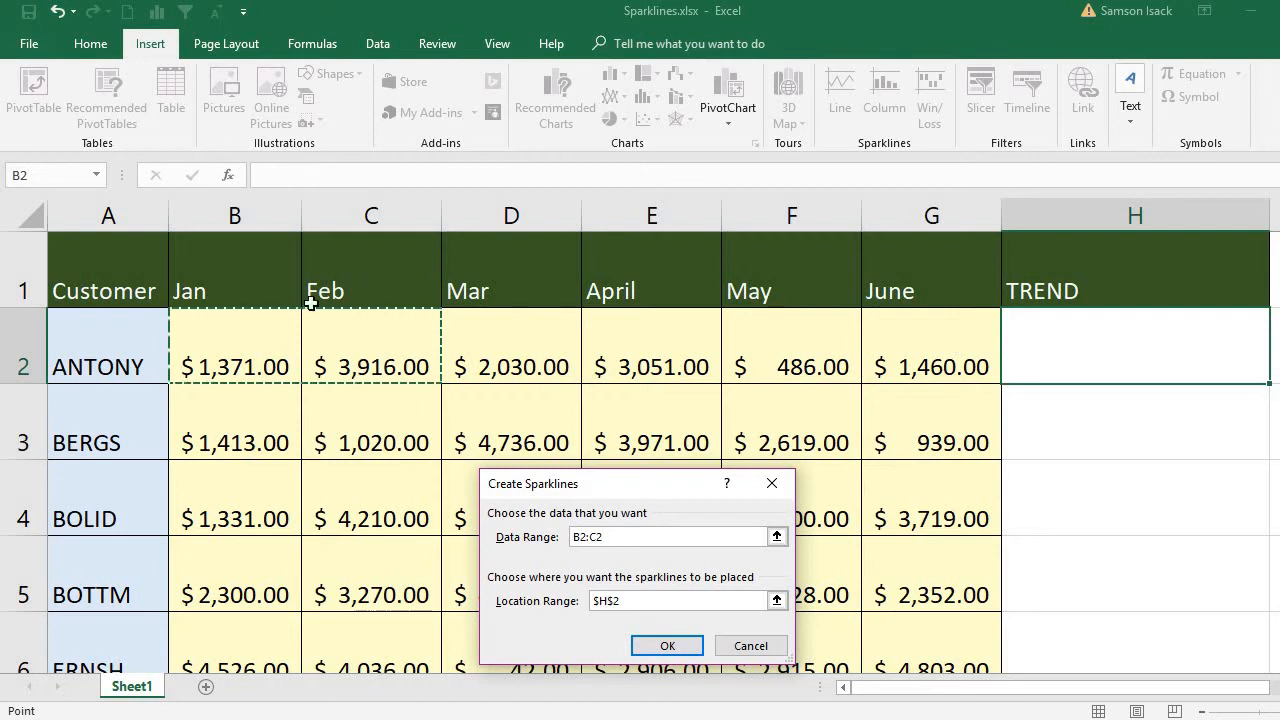
left_click_drag(263, 338, 929, 331)
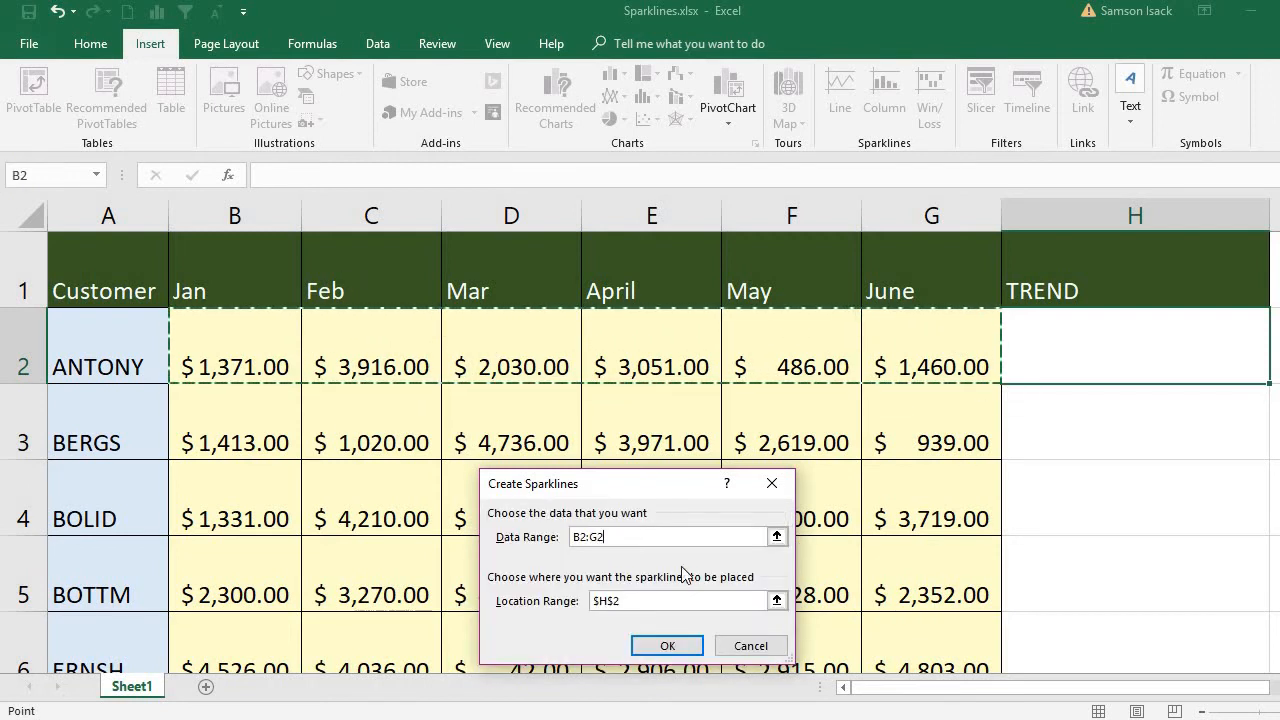
left_click(653, 600)
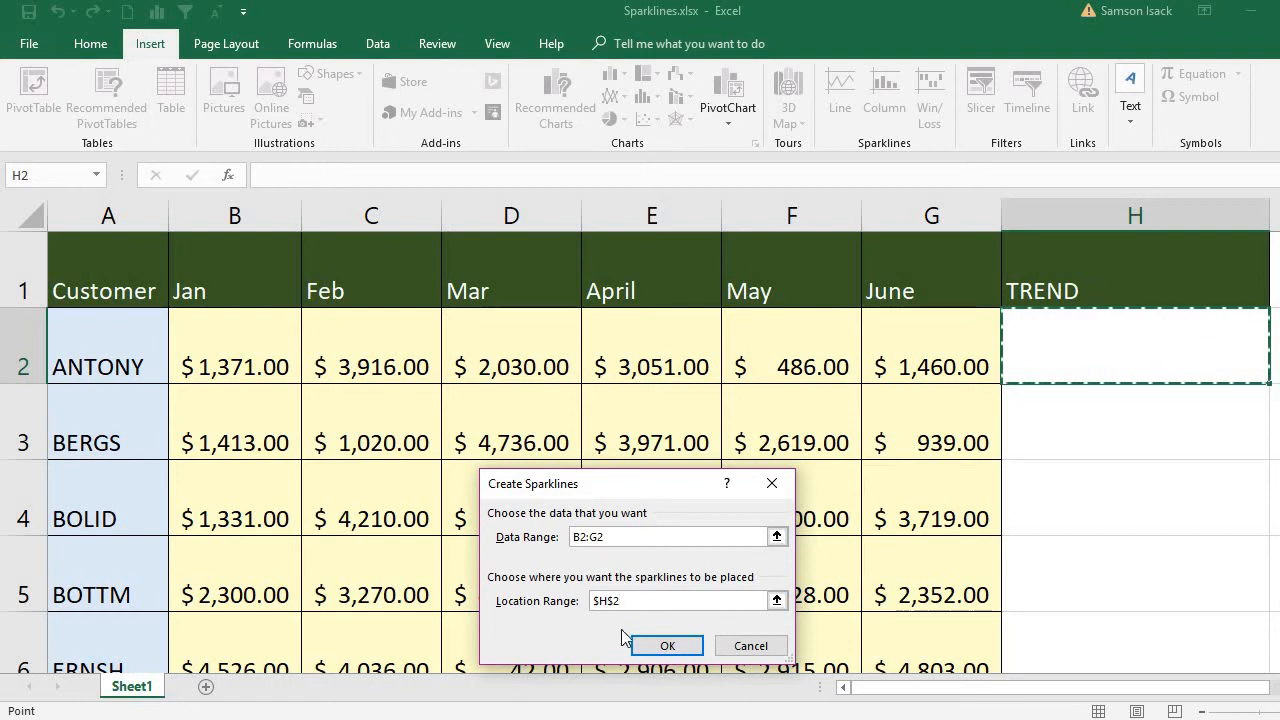
left_click(655, 646)
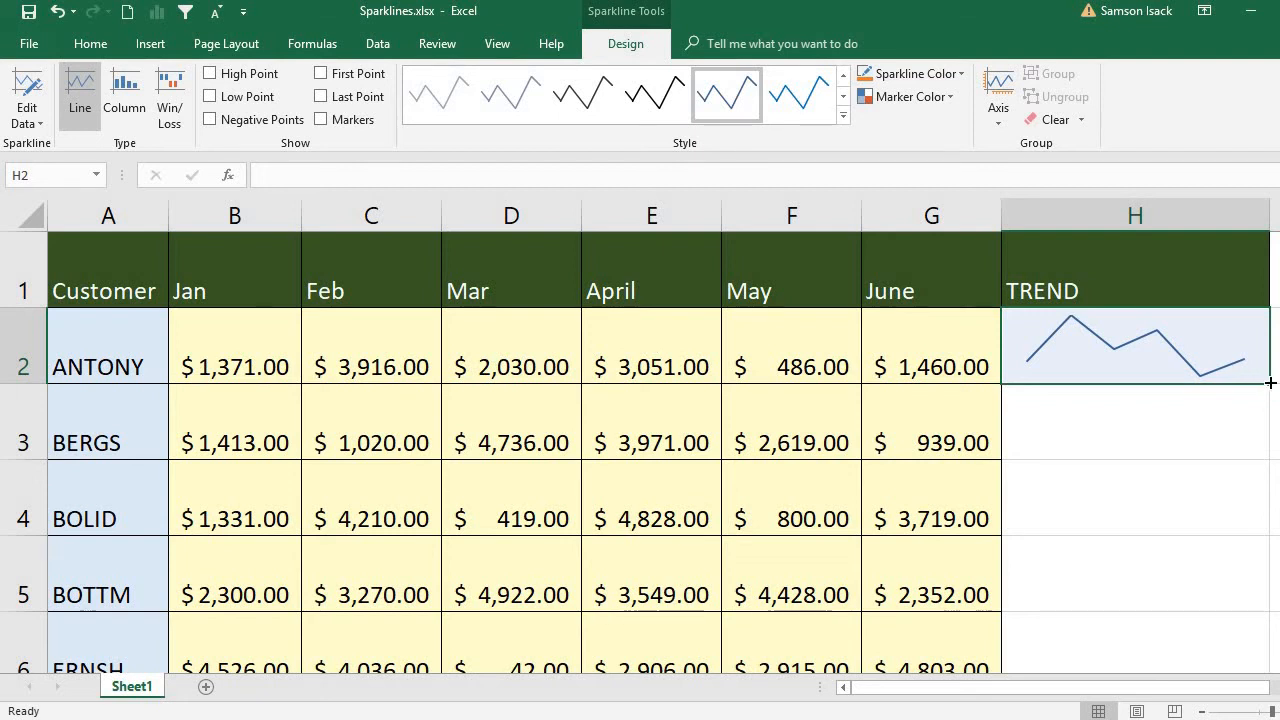
Fill the line sparkline in H2 down to H3 and select both sparkline cells
left_click_drag(1270, 382, 1274, 449)
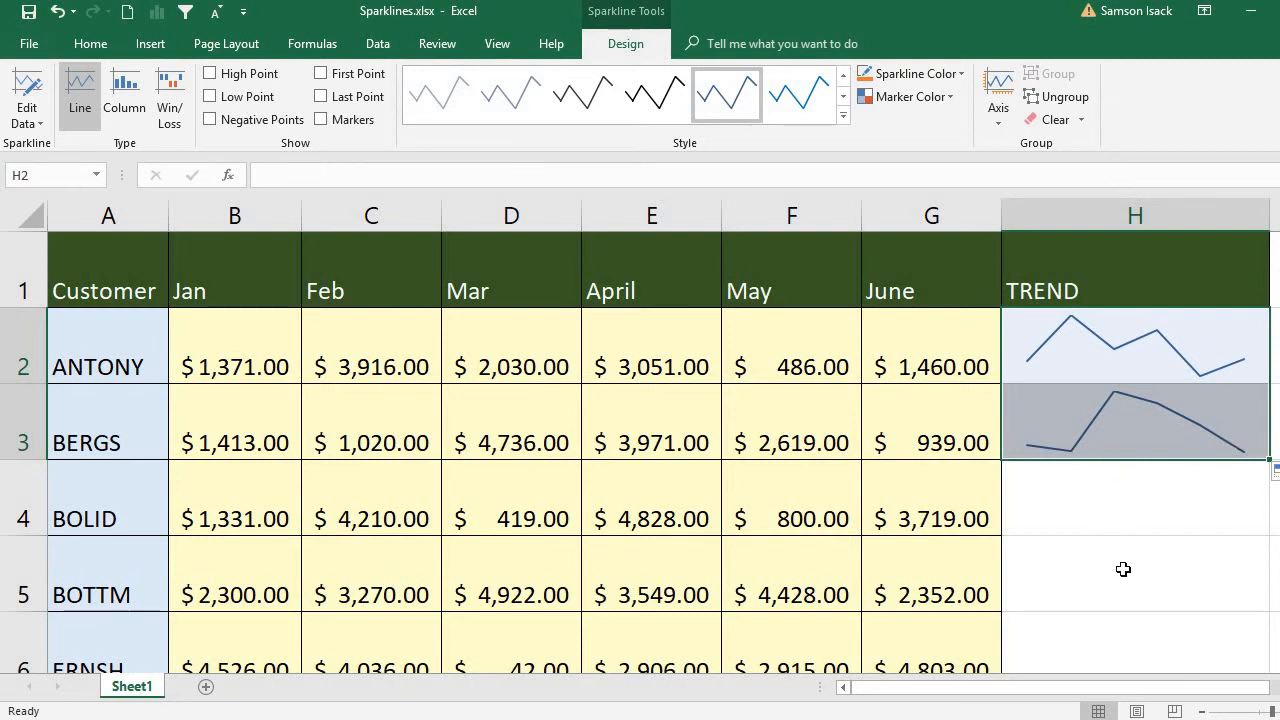
left_click(1080, 333)
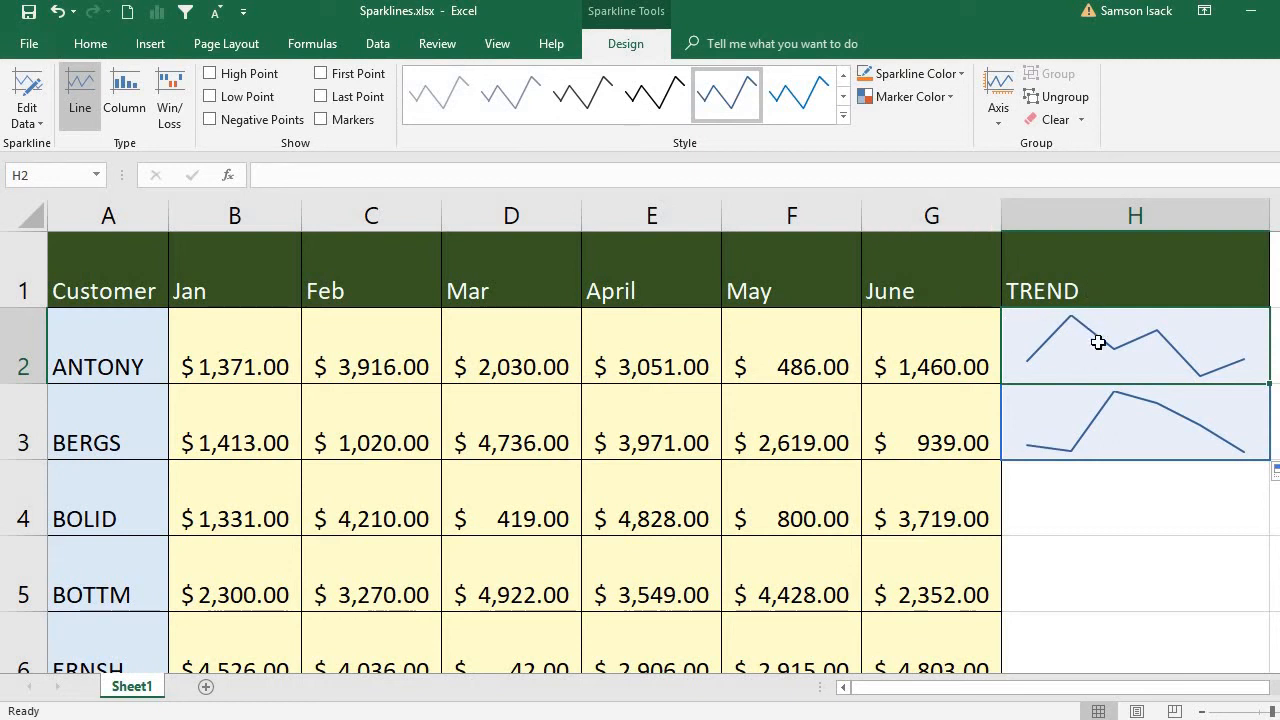
left_click_drag(1098, 342, 1118, 412)
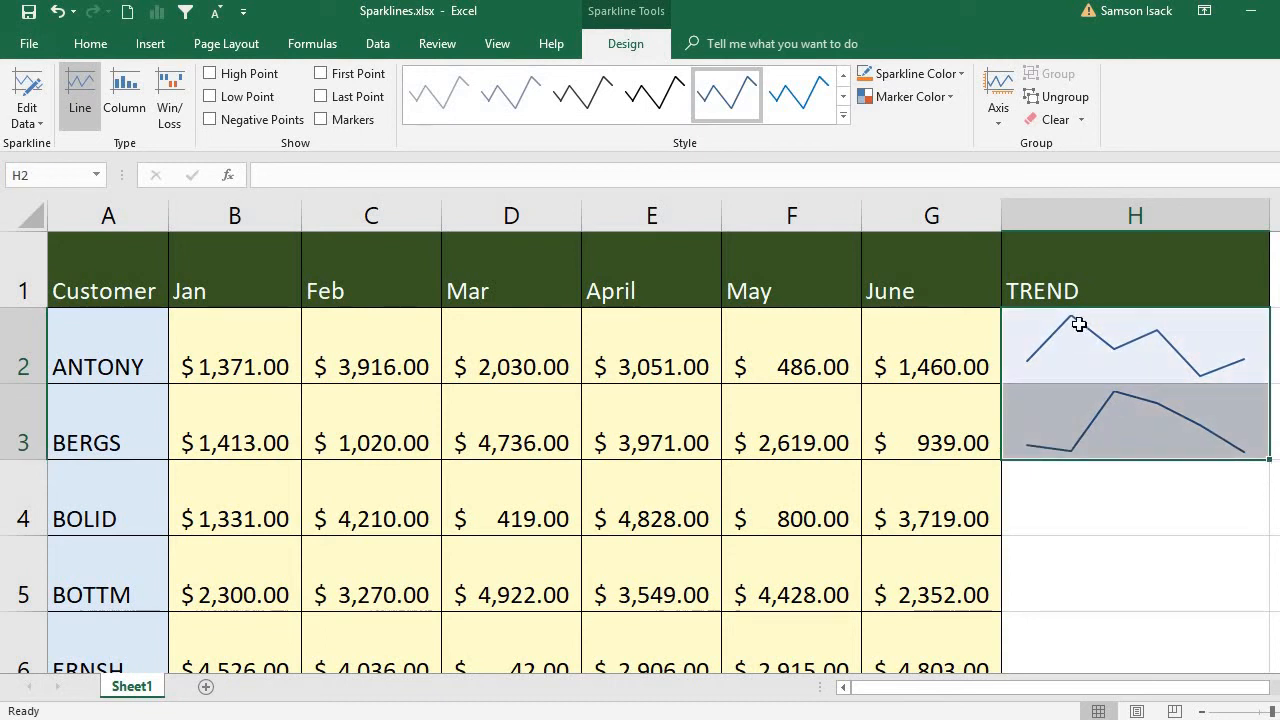
Begin creating line sparklines from cell H2 with B2:G278 as the data range
left_click(1042, 332)
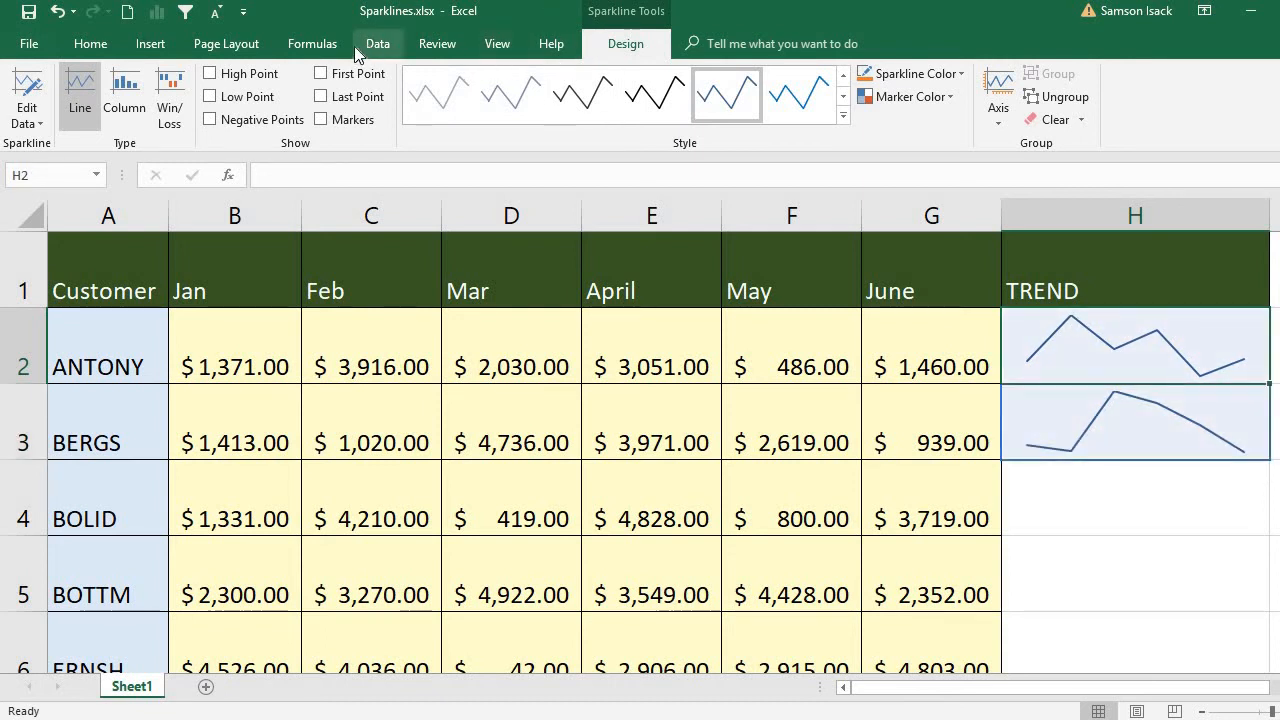
left_click(150, 45)
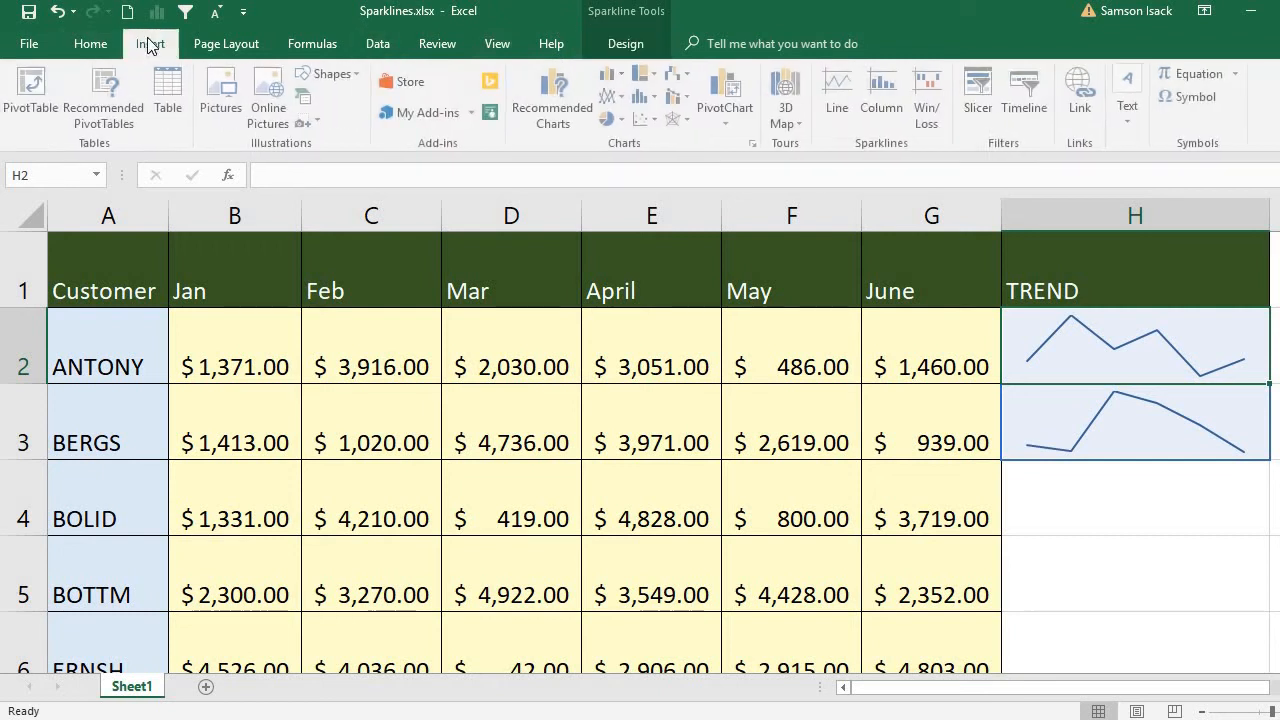
left_click(841, 112)
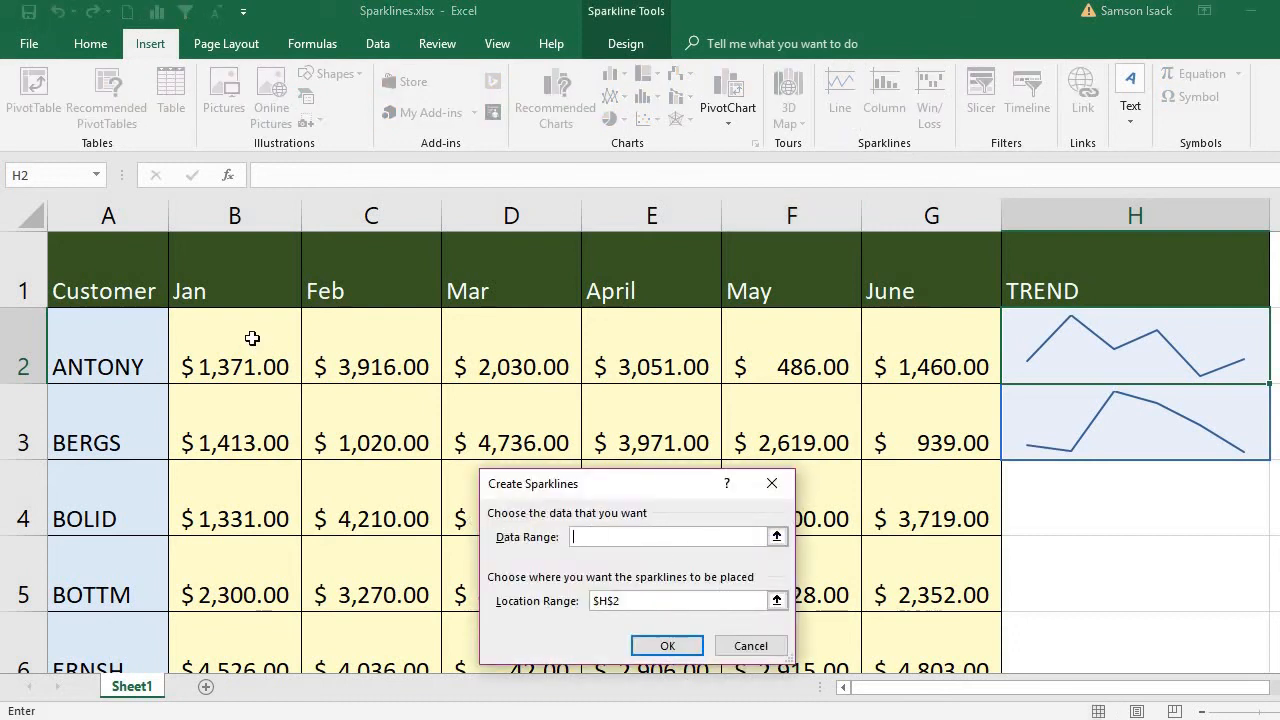
left_click_drag(252, 338, 897, 340)
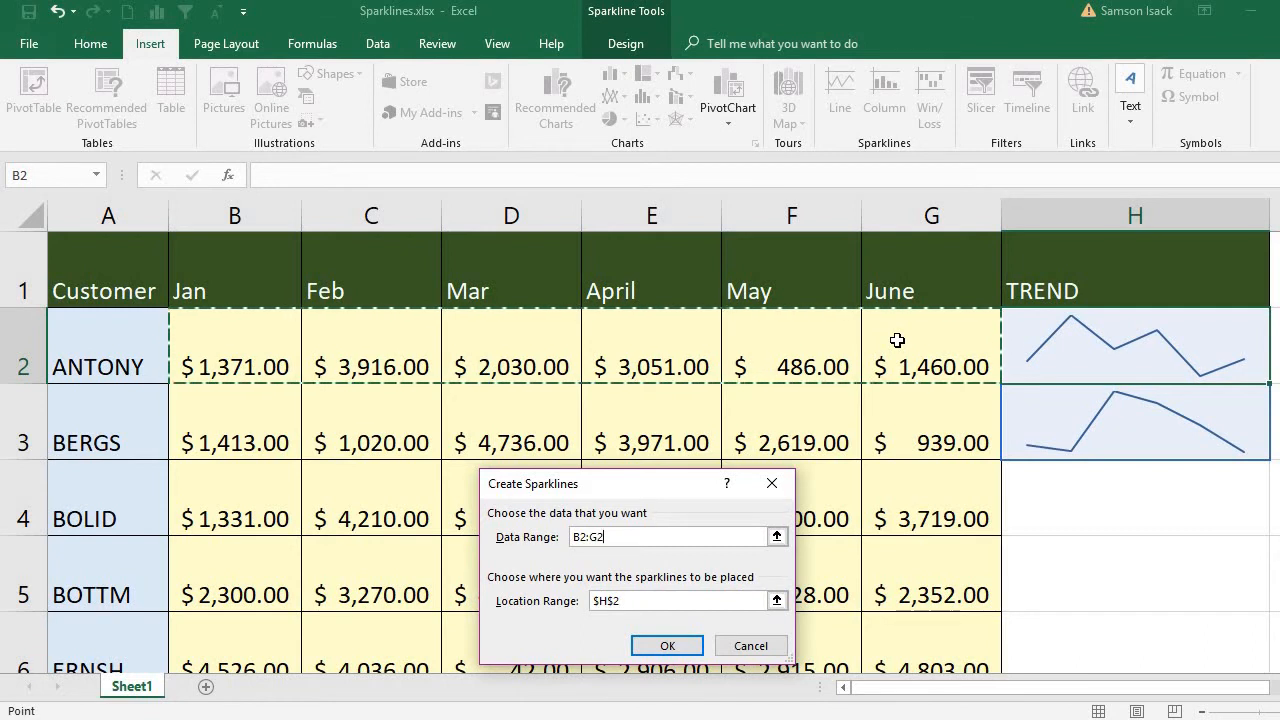
key("ctrl+shift+Down")
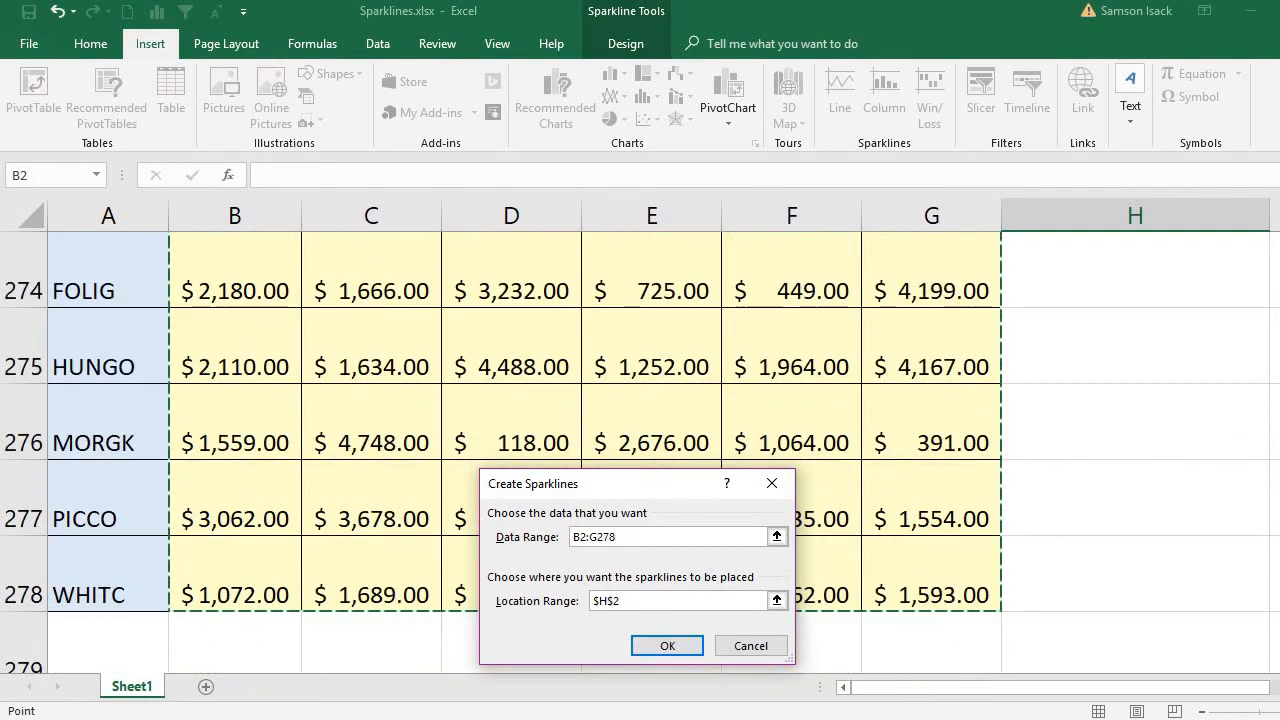
scroll(640, 450, "up", 20)
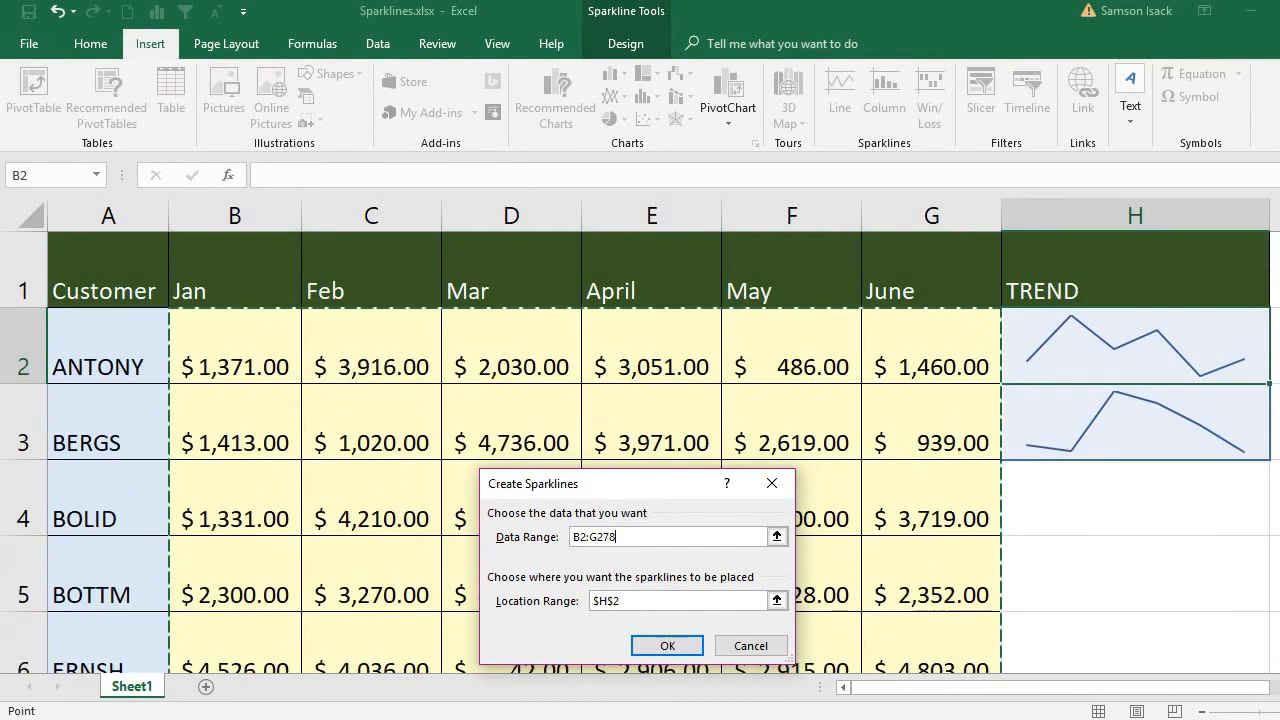
Set the sparklines' location range to H2:H278 and create them
left_click(648, 601)
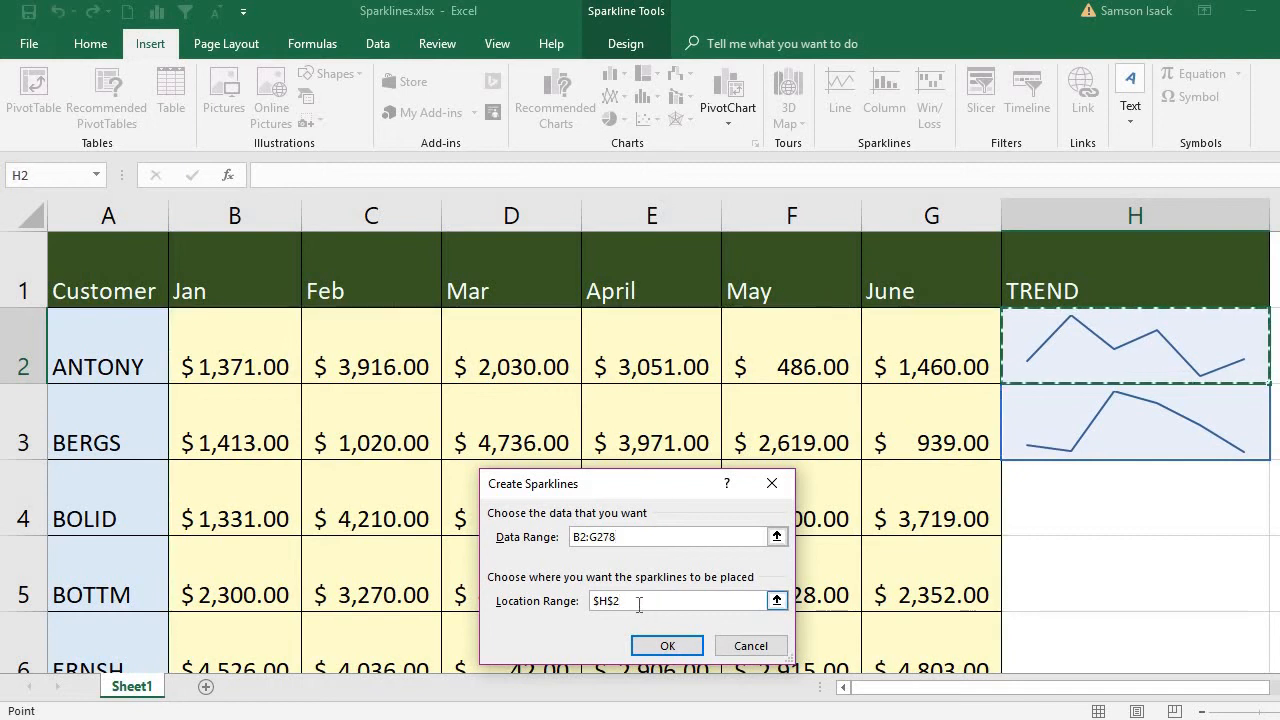
left_click(575, 608)
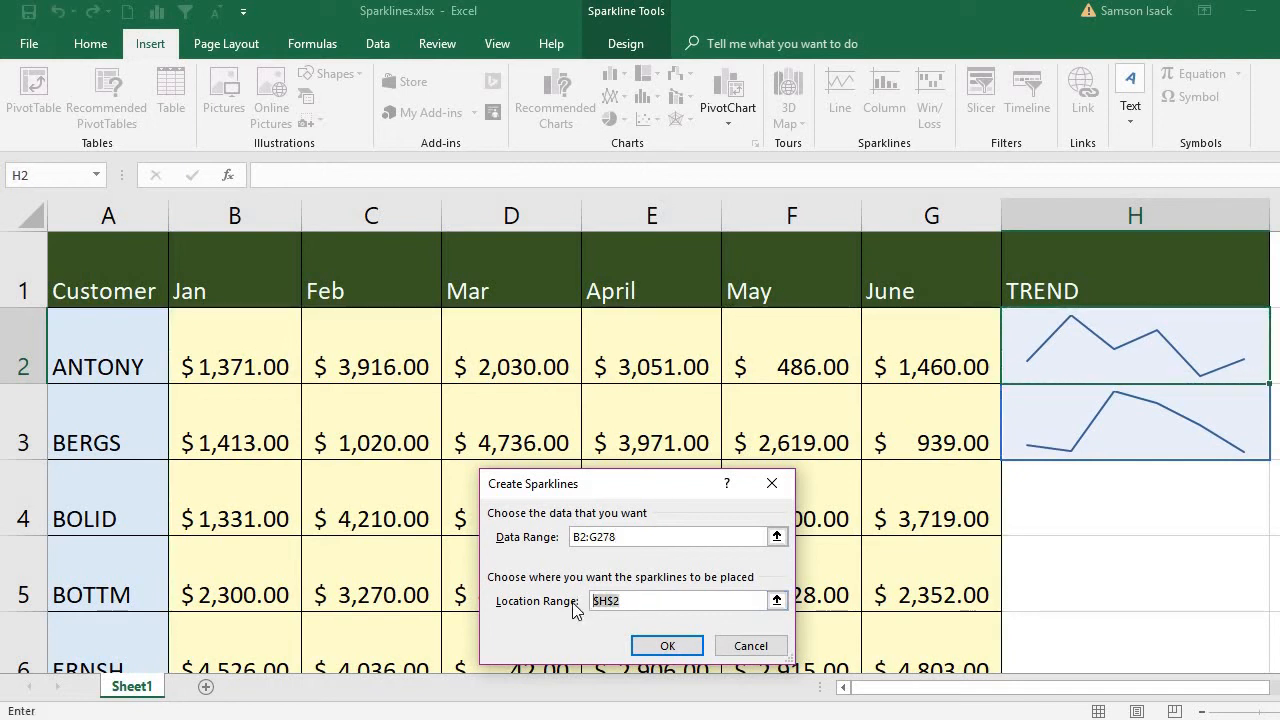
left_click(1052, 362)
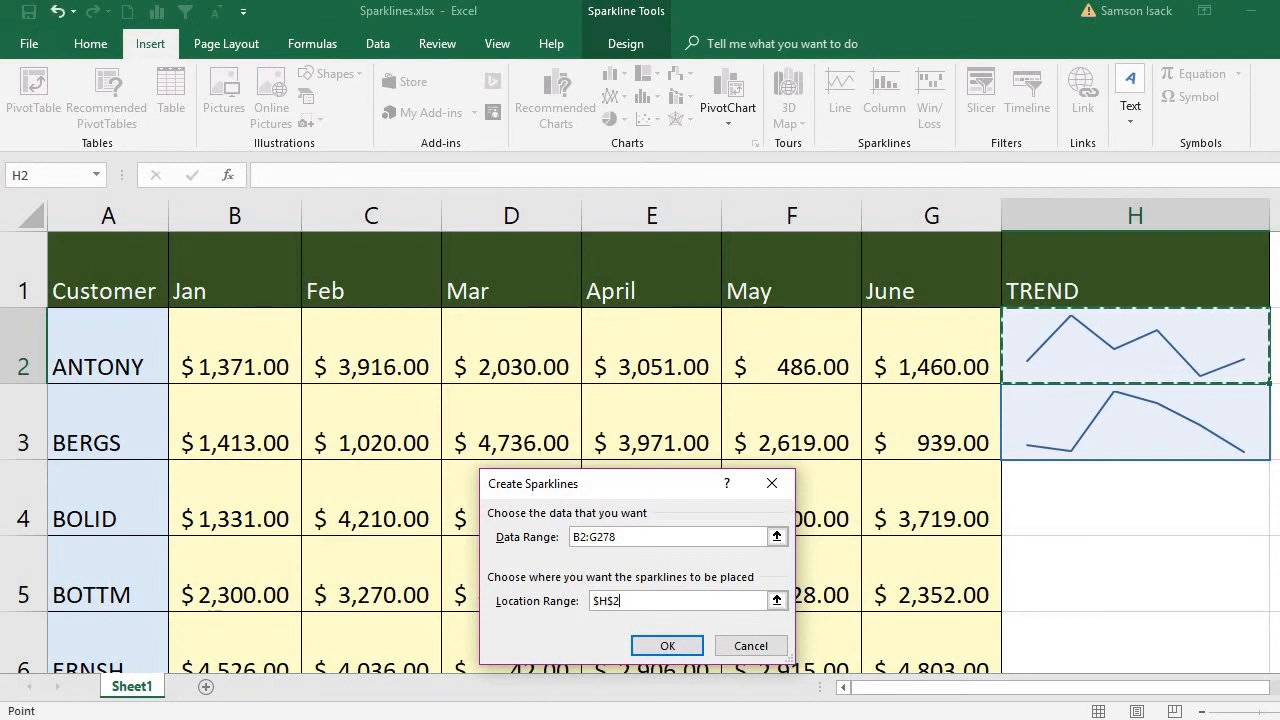
scroll(640, 452, "down", 20)
scroll(1152, 564, "down", 2)
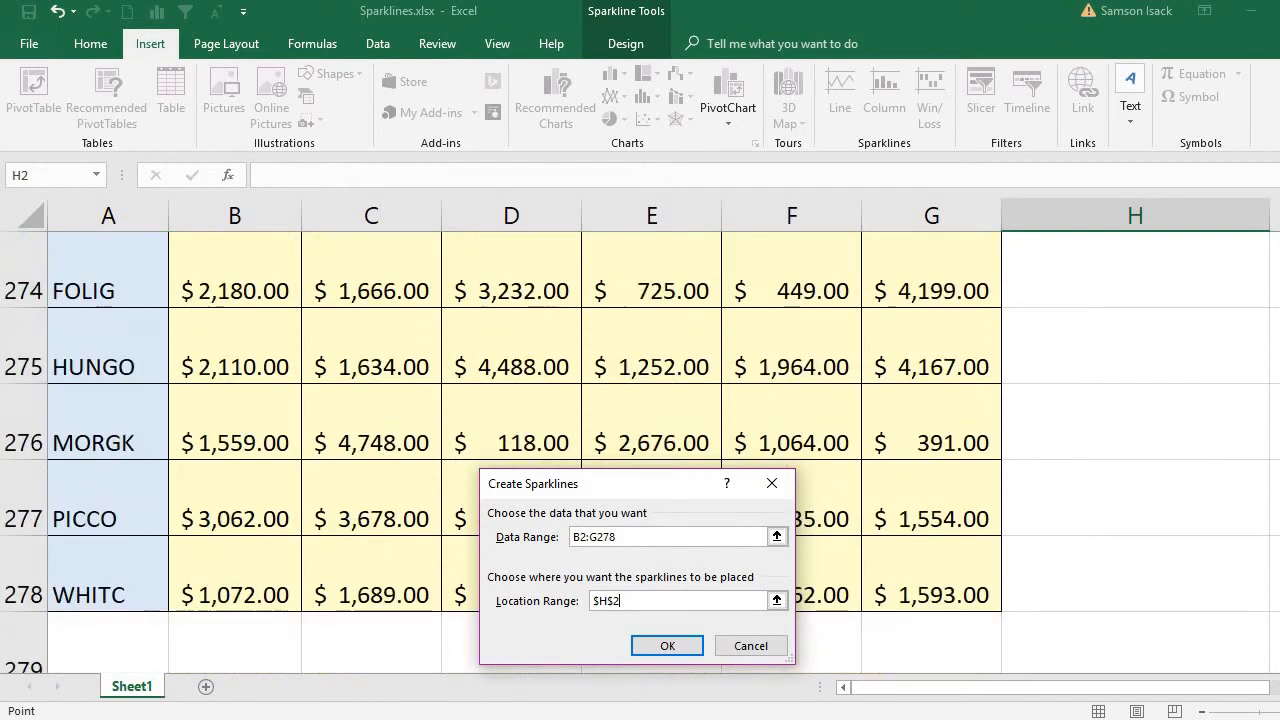
left_click(1152, 572, "shift")
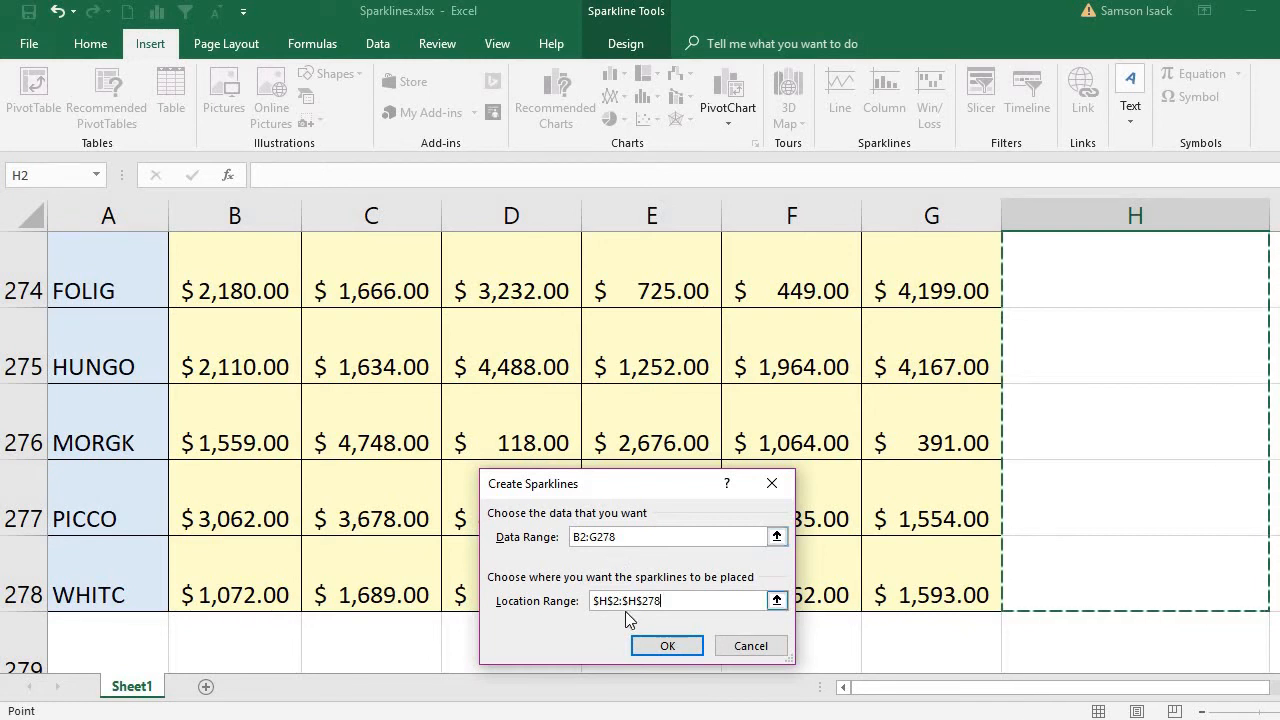
left_click(666, 647)
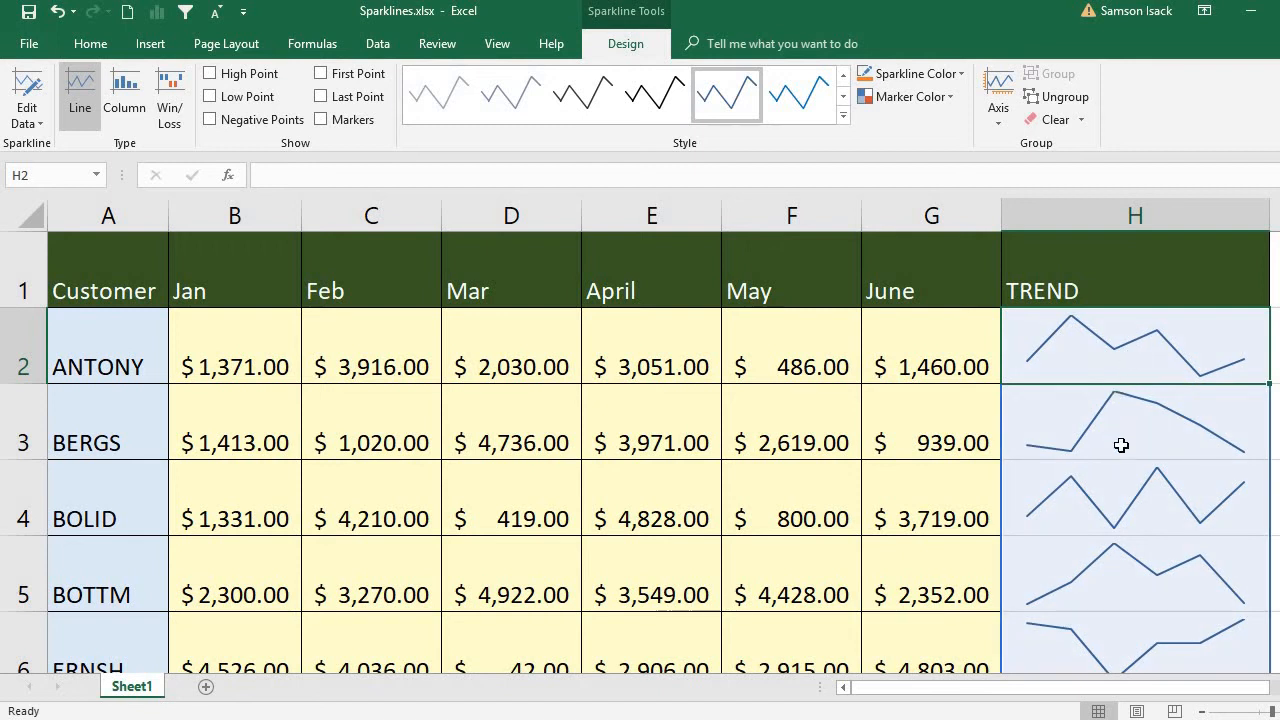
Show the high, low, negative, first and last points plus all markers on the TREND column's sparklines
left_click(1121, 445)
left_click(1112, 525)
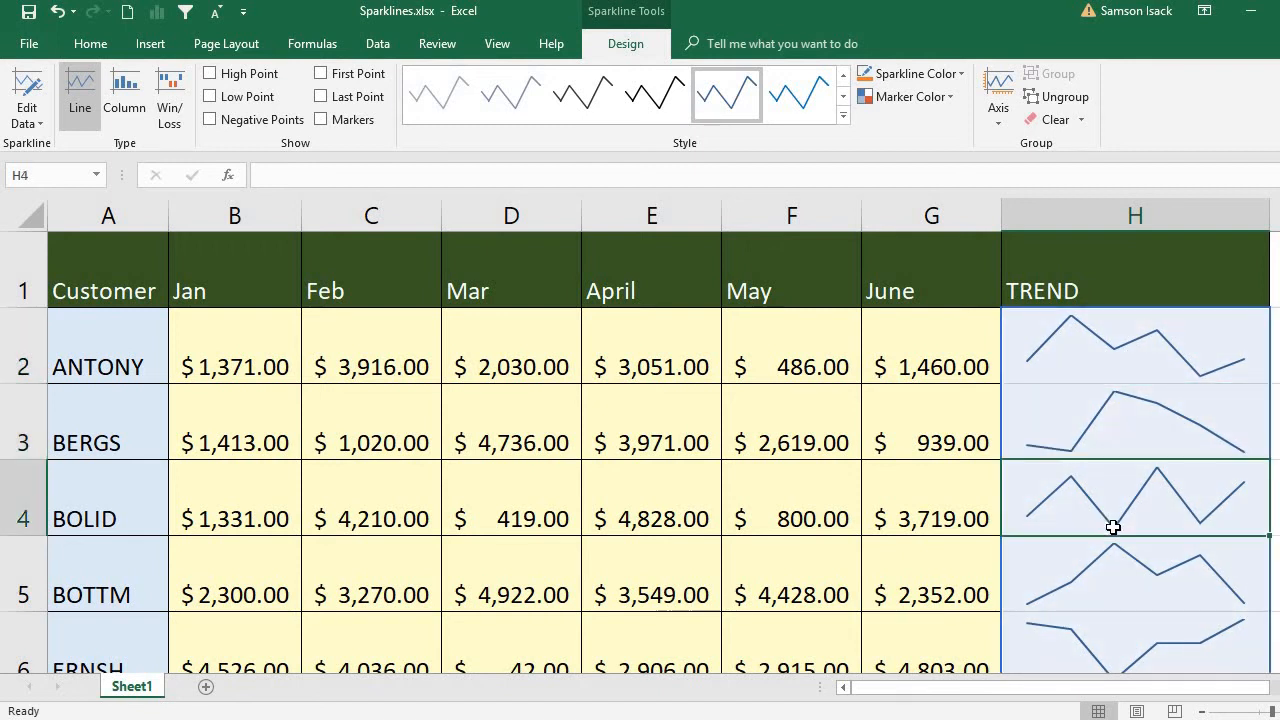
left_click(1101, 341)
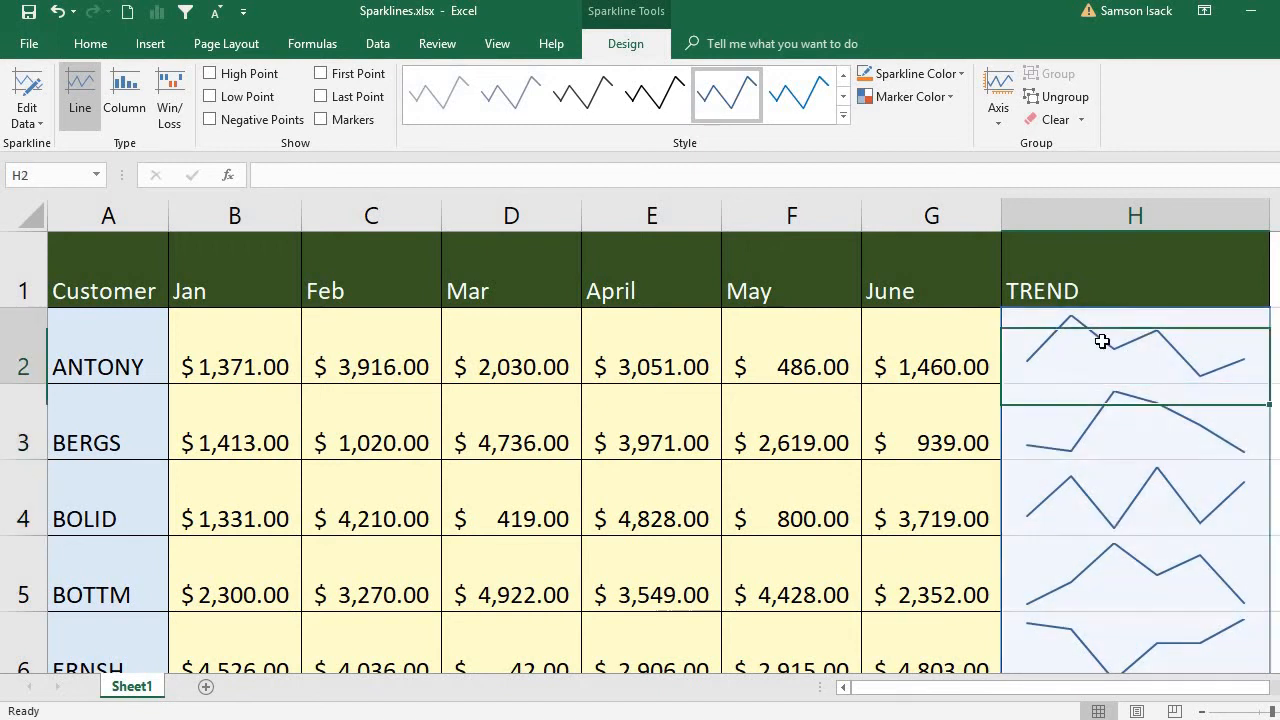
left_click(733, 96)
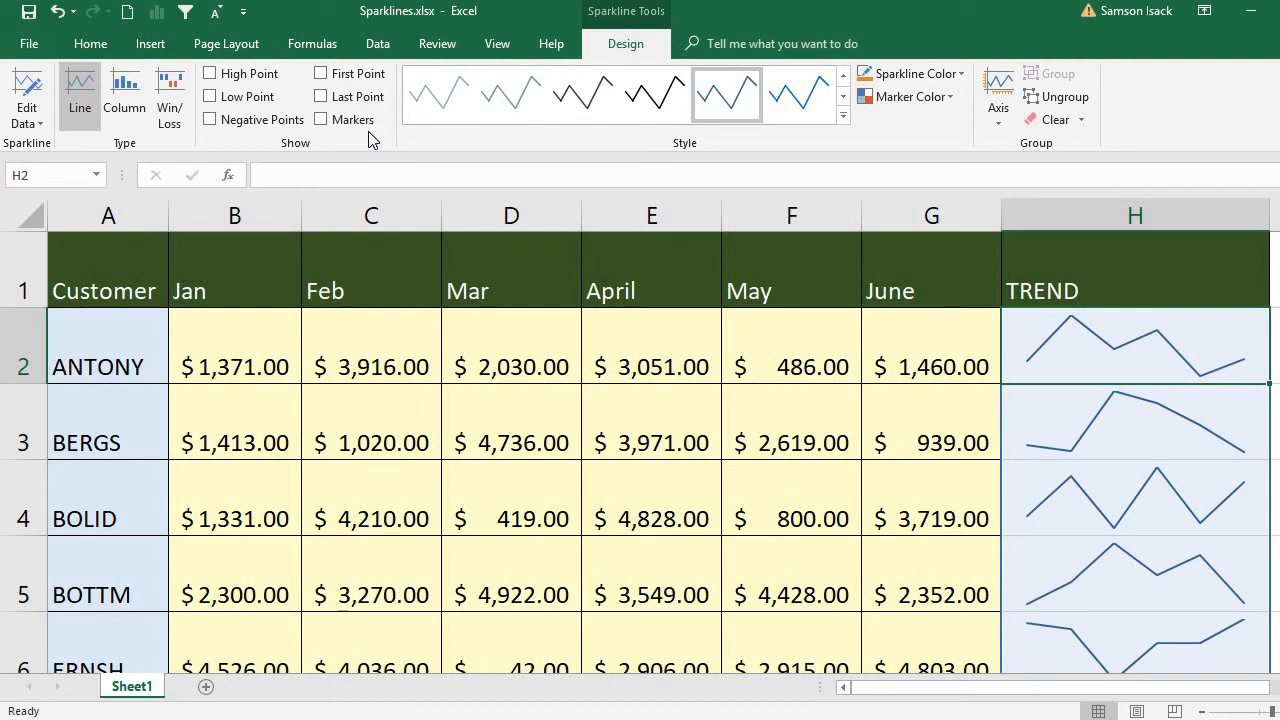
left_click(259, 80)
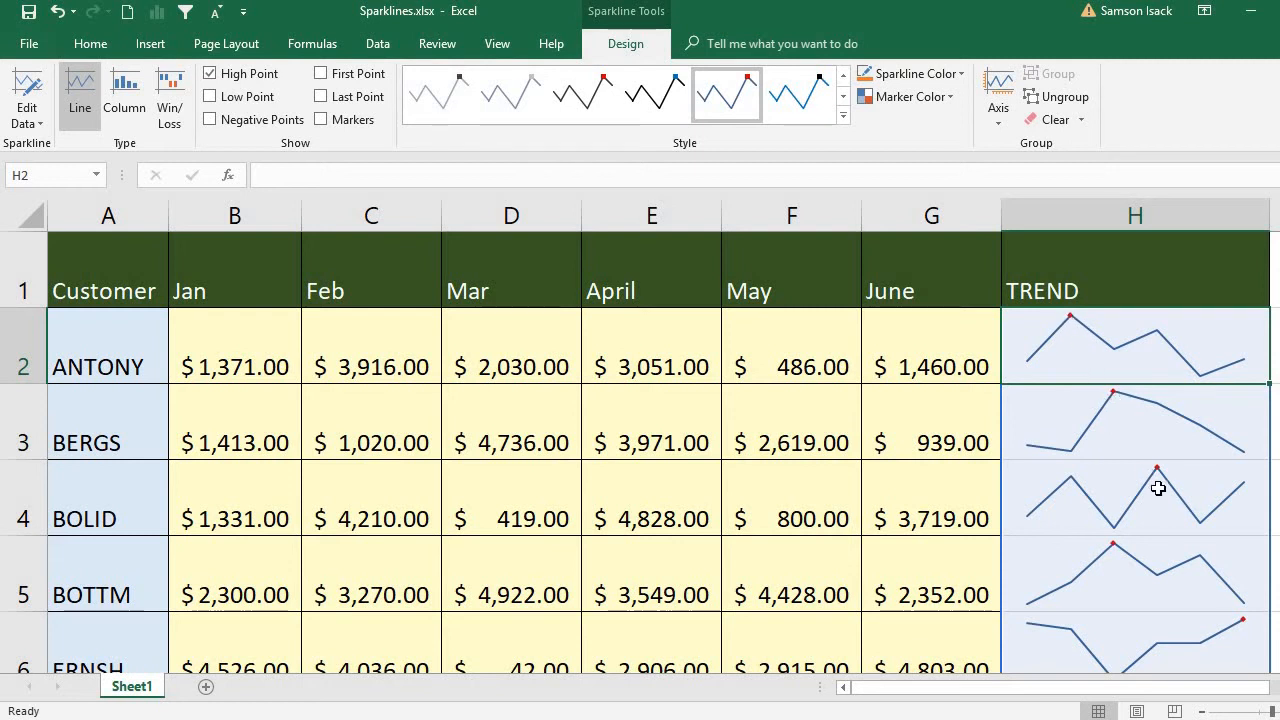
left_click(210, 96)
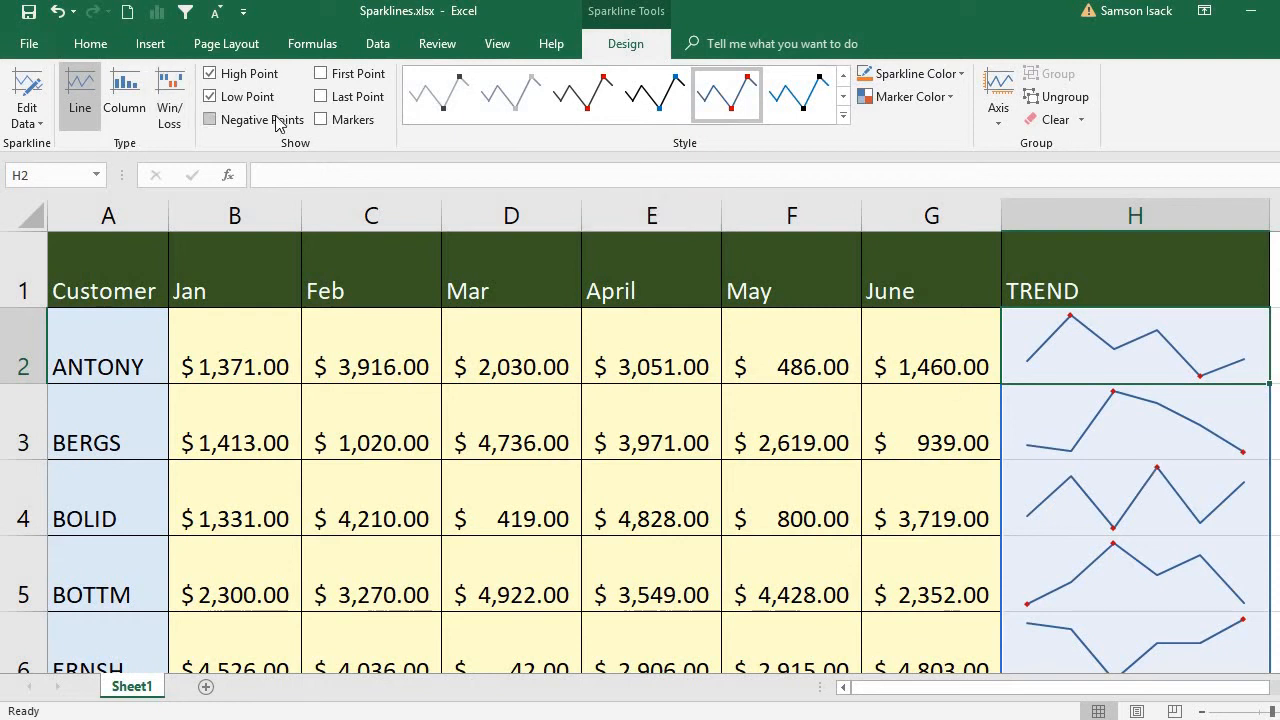
left_click(320, 96)
left_click(320, 73)
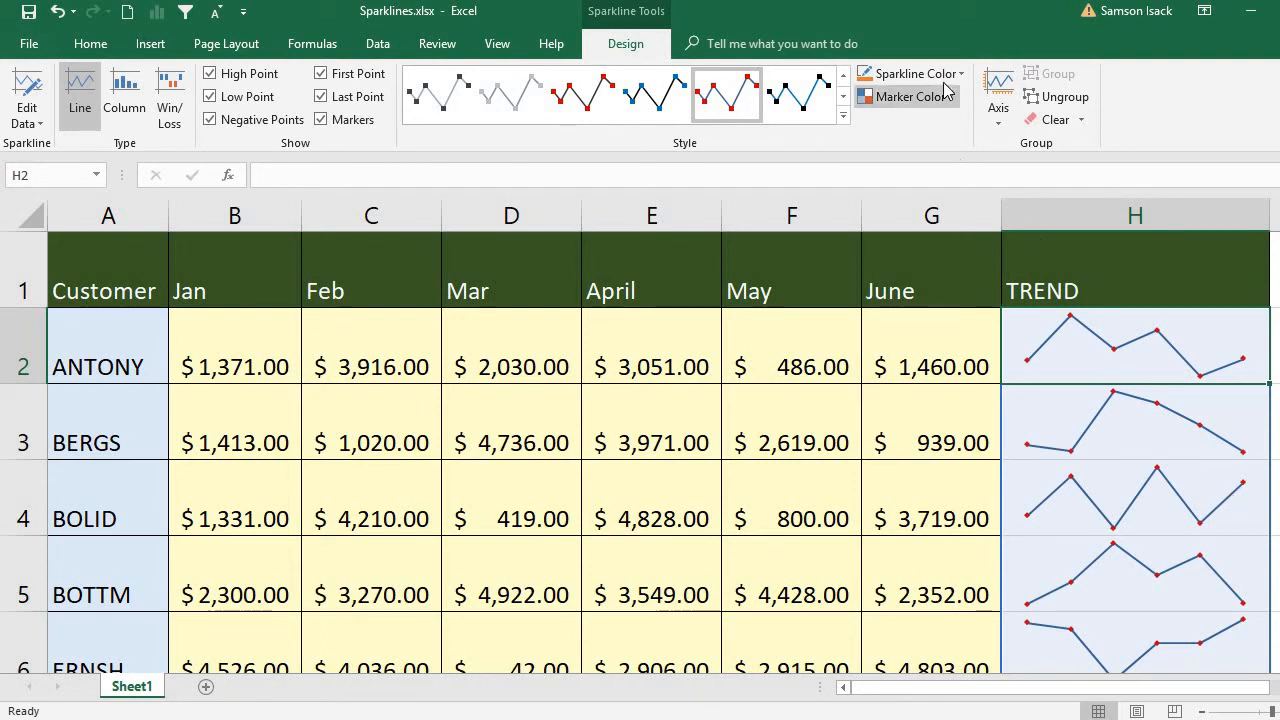
Apply the plain orange line style with darker orange markers to the TREND sparklines
left_click(843, 117)
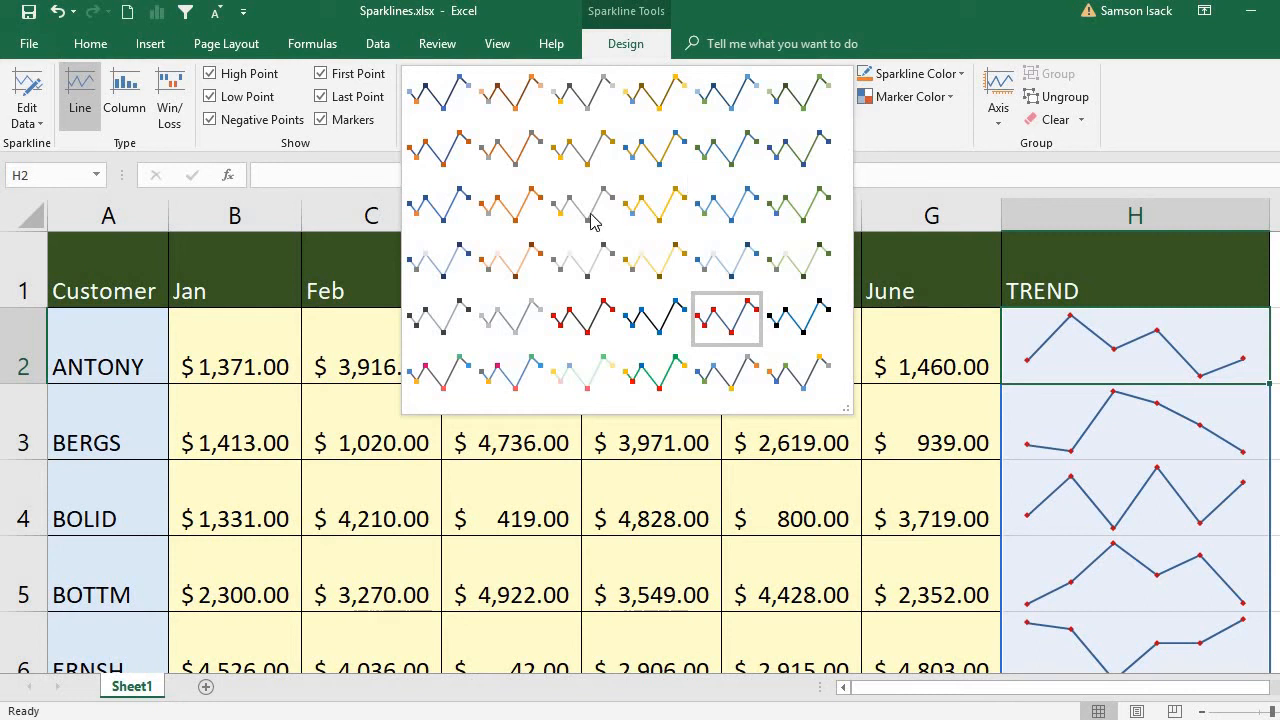
left_click(504, 220)
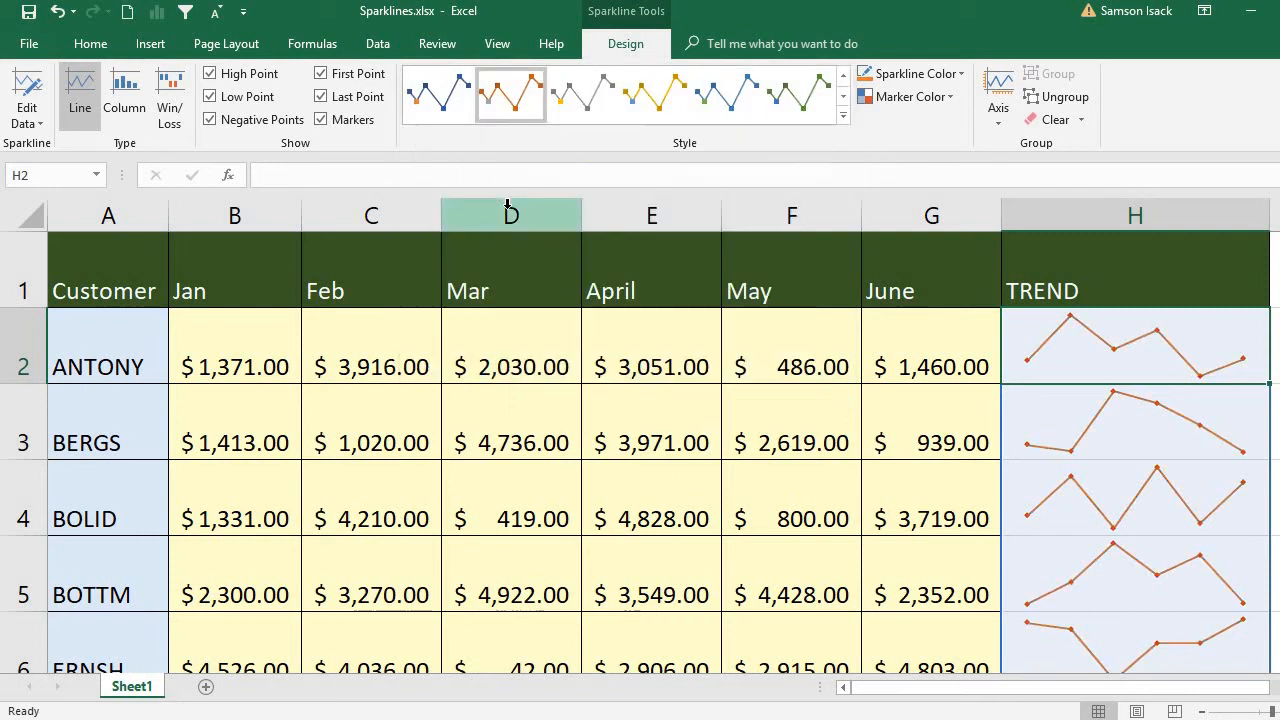
left_click(842, 117)
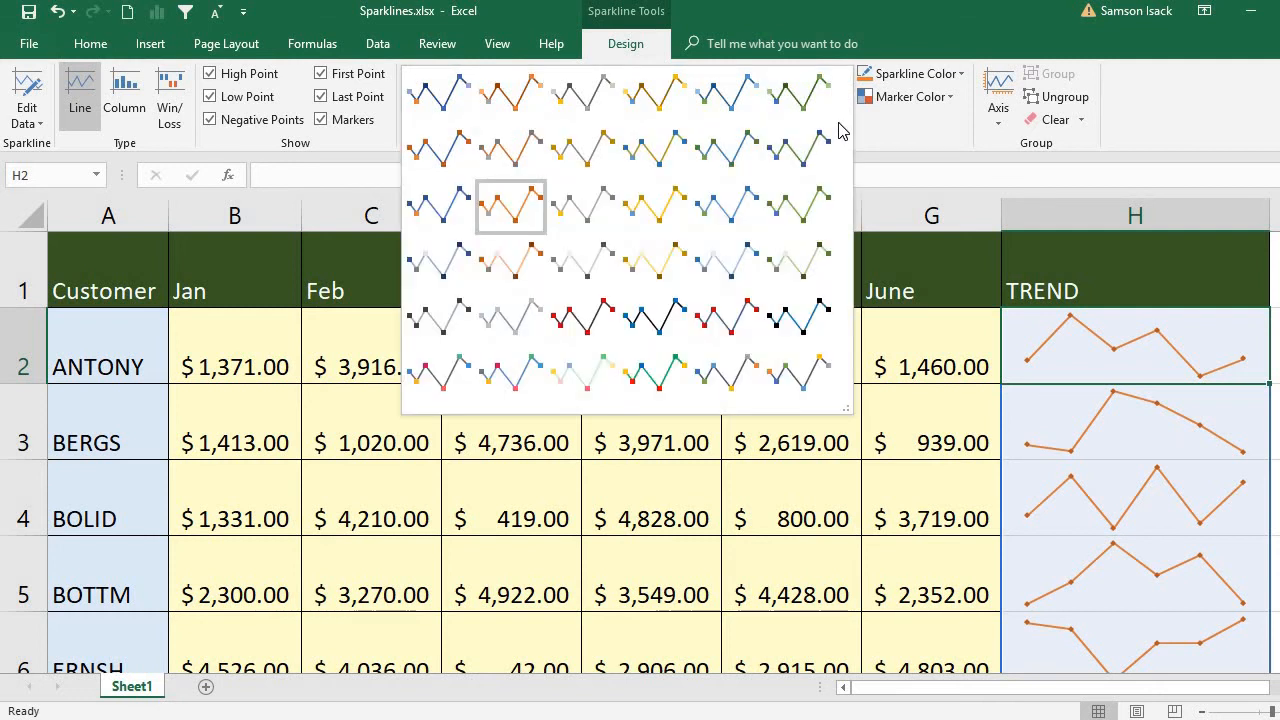
left_click(942, 100)
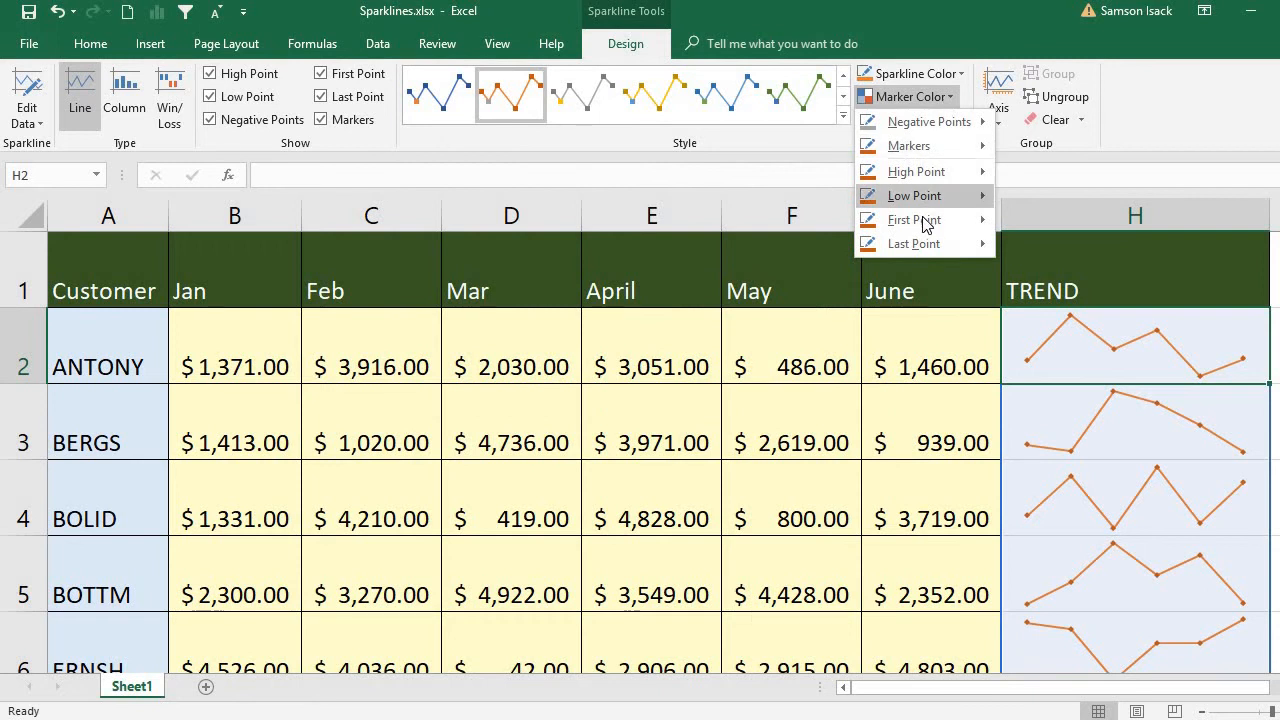
left_click(961, 76)
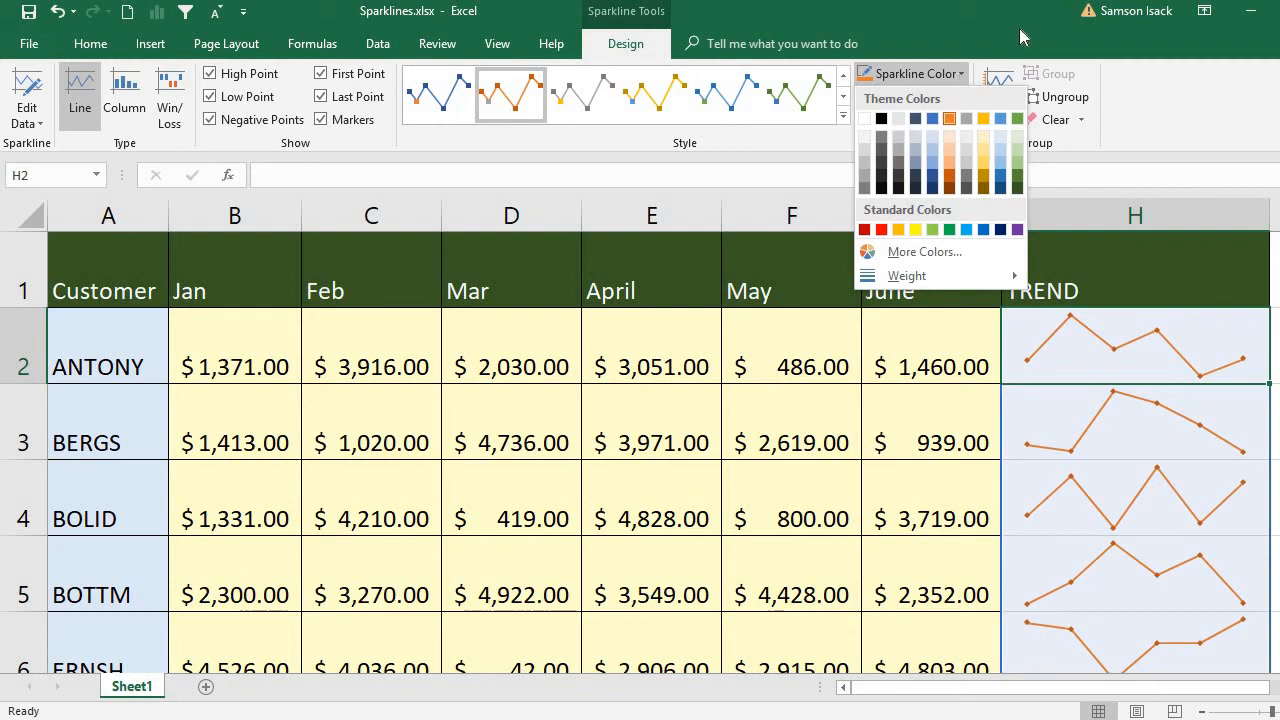
left_click(1033, 137)
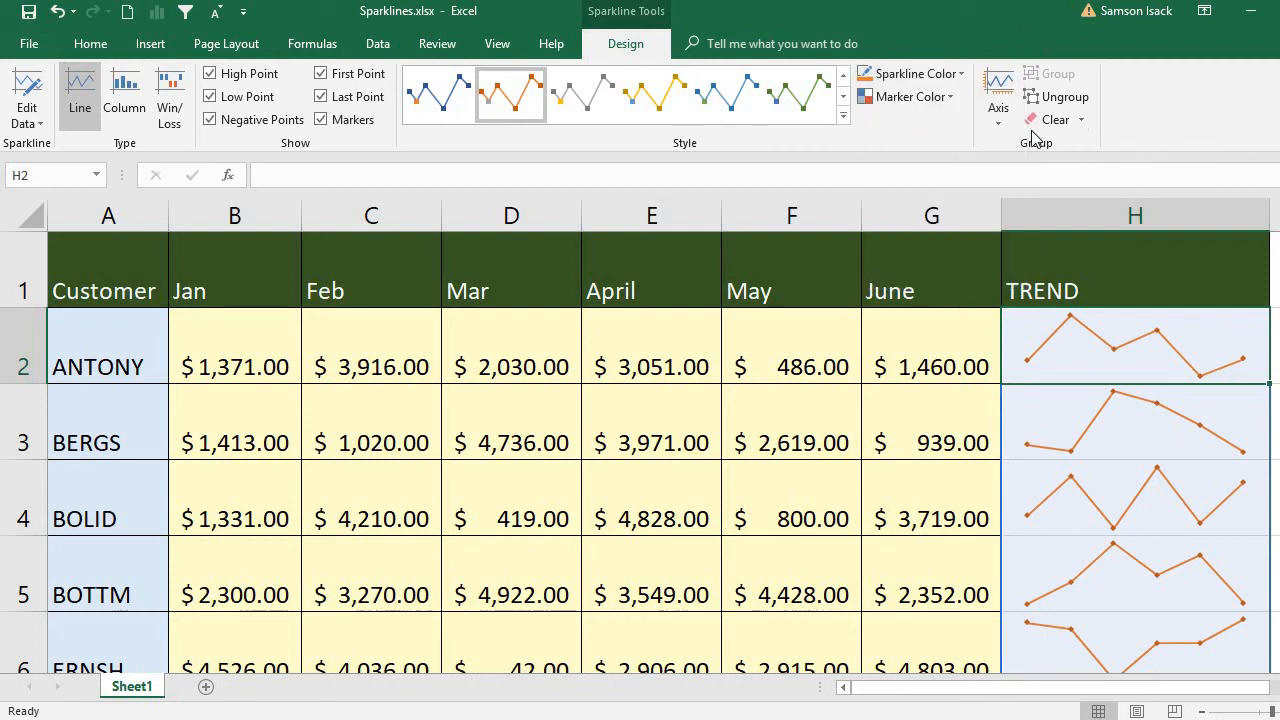
left_click(1007, 120)
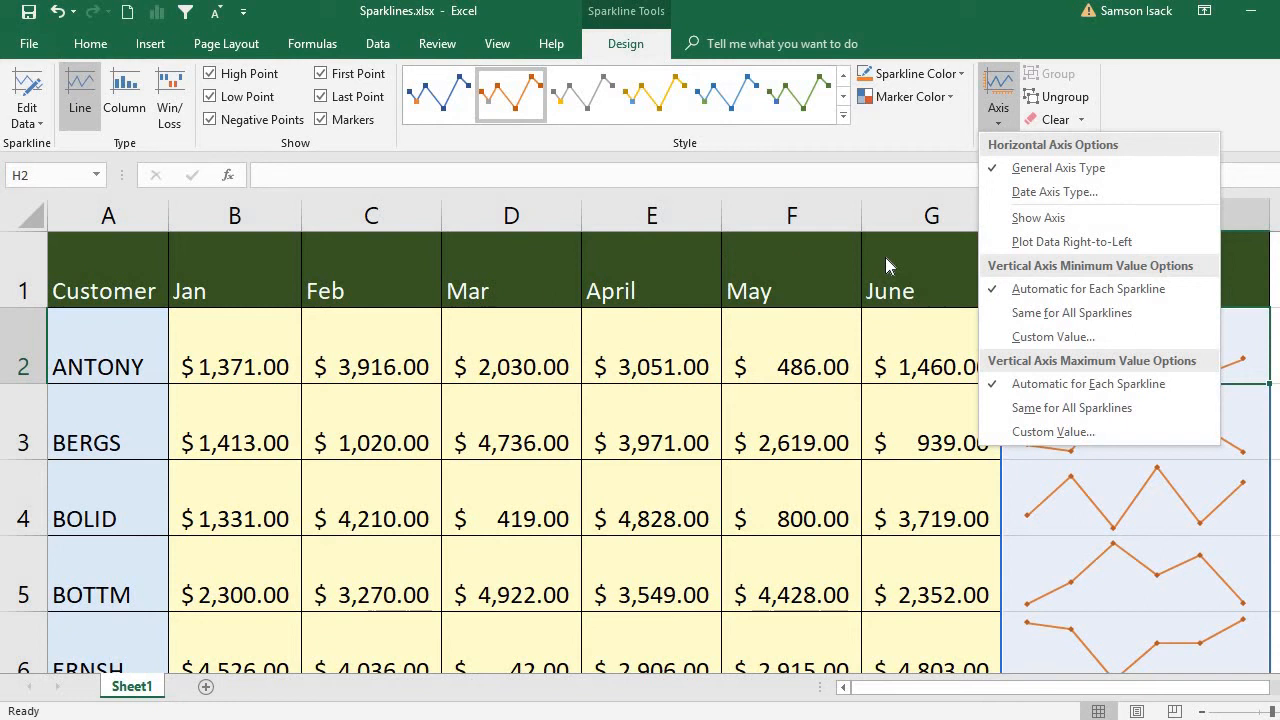
left_click(1119, 462)
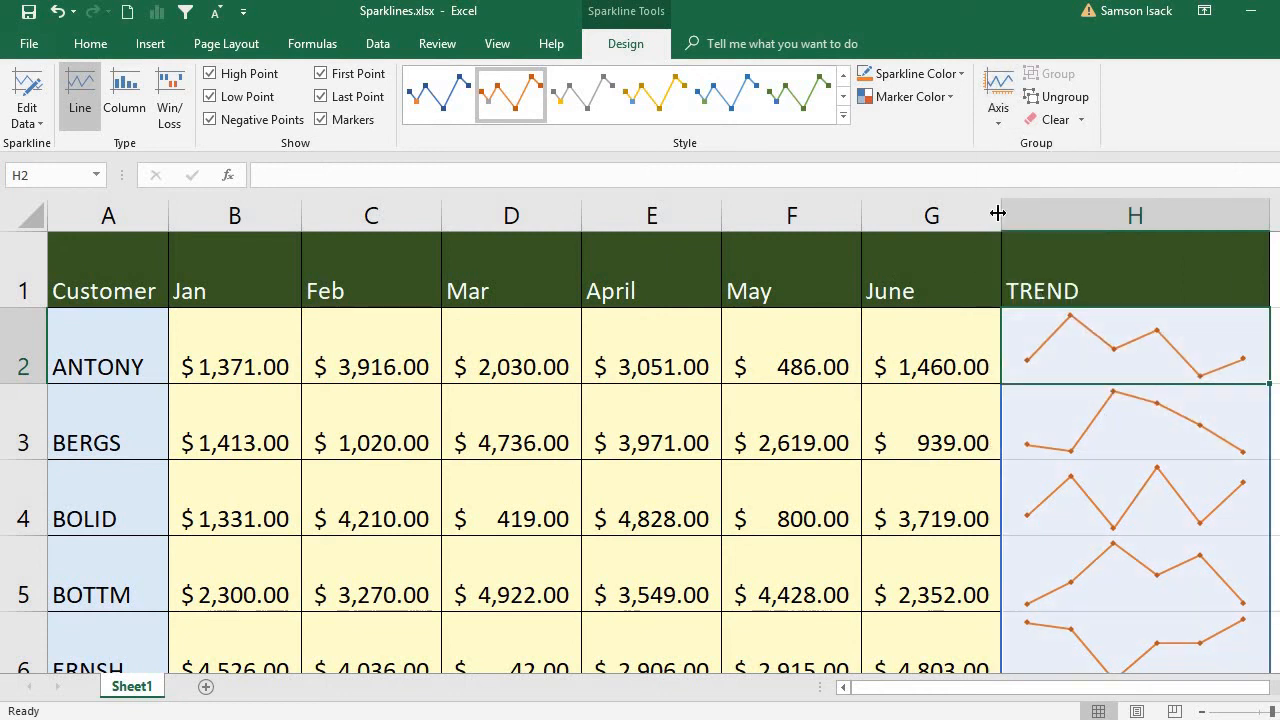
left_click(1003, 123)
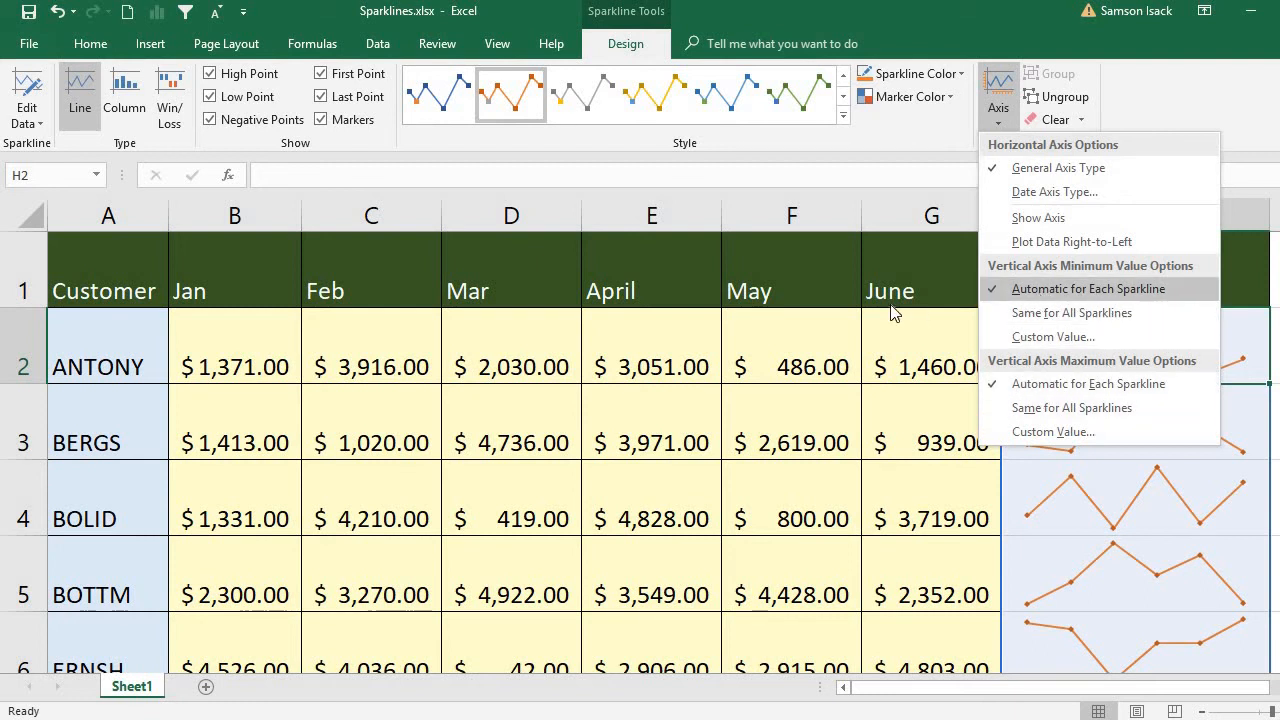
left_click(1191, 523)
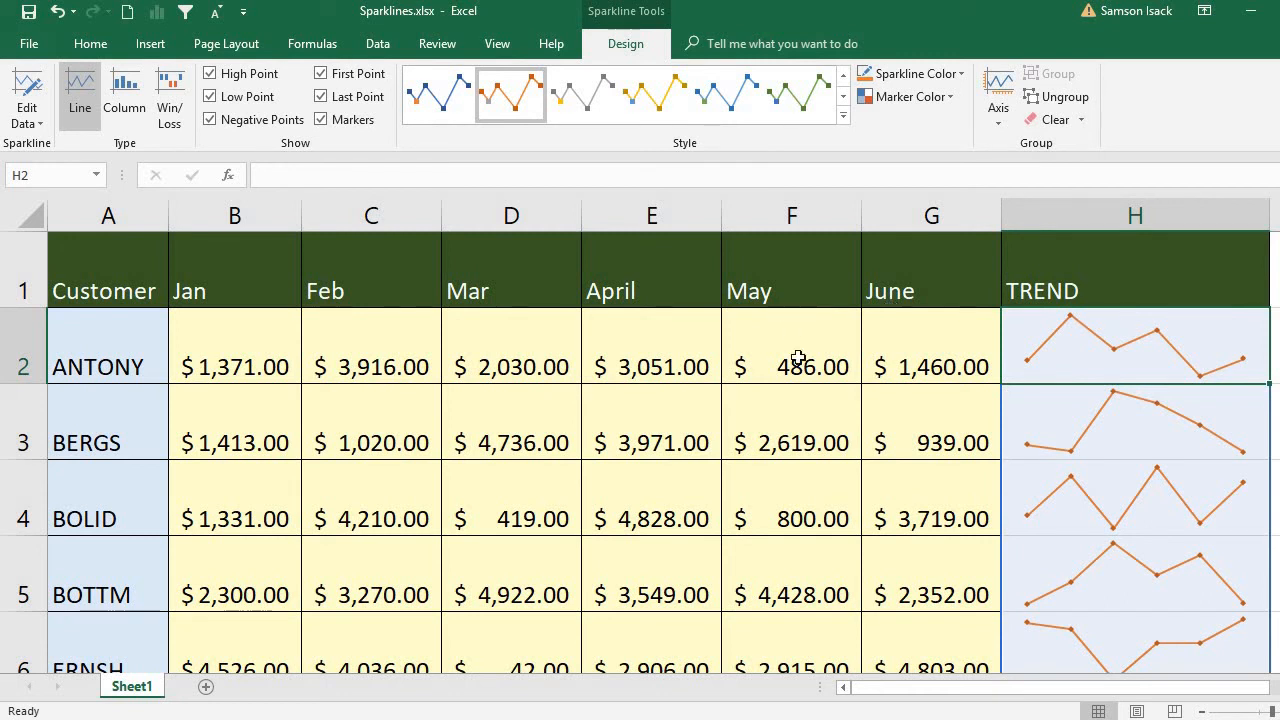
Change the first customer's May sales value in F2 to -486
left_click(798, 363)
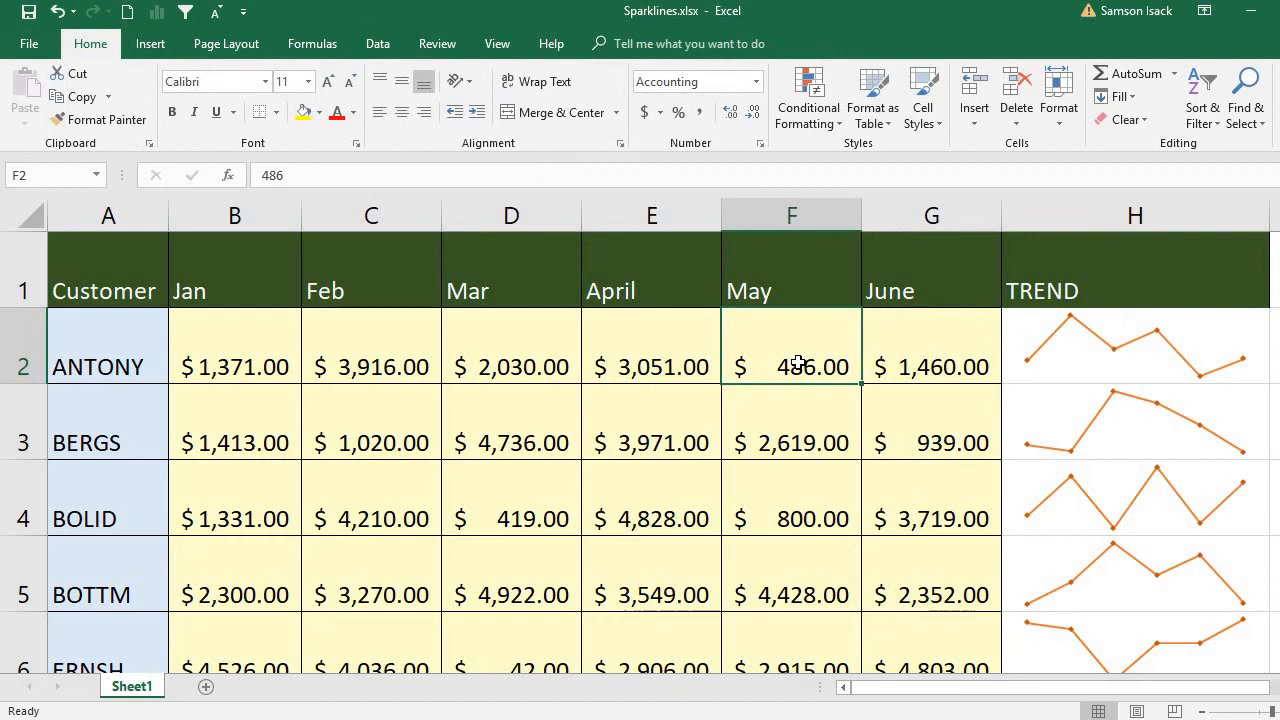
left_click(261, 177)
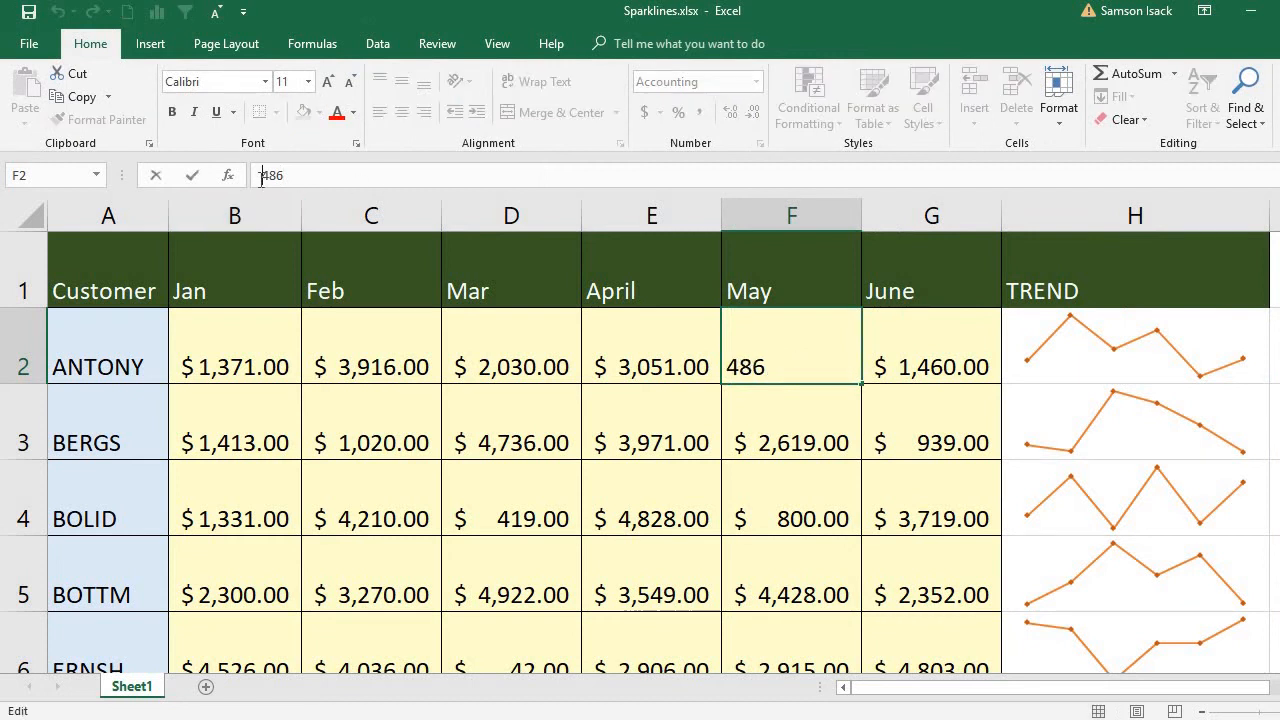
type("-")
key("Return")
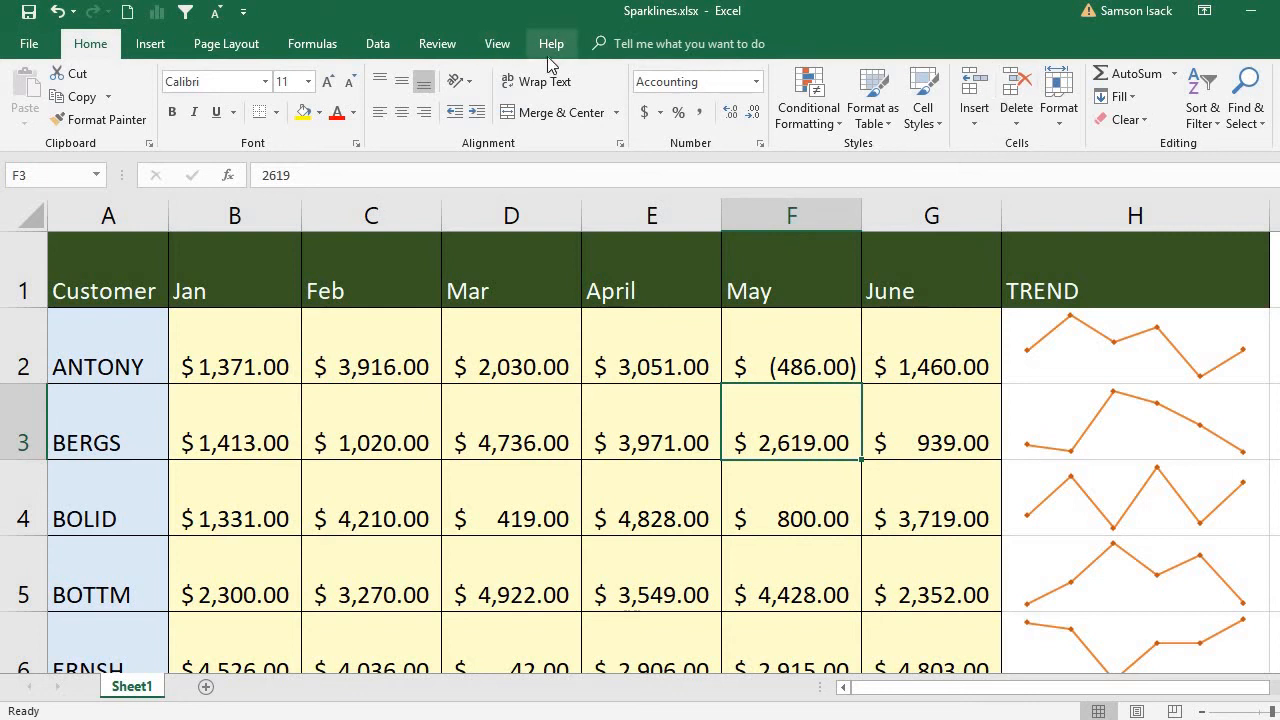
Show the horizontal axis on the TREND sparkline group, starting from the sparkline in H2
left_click(1168, 349)
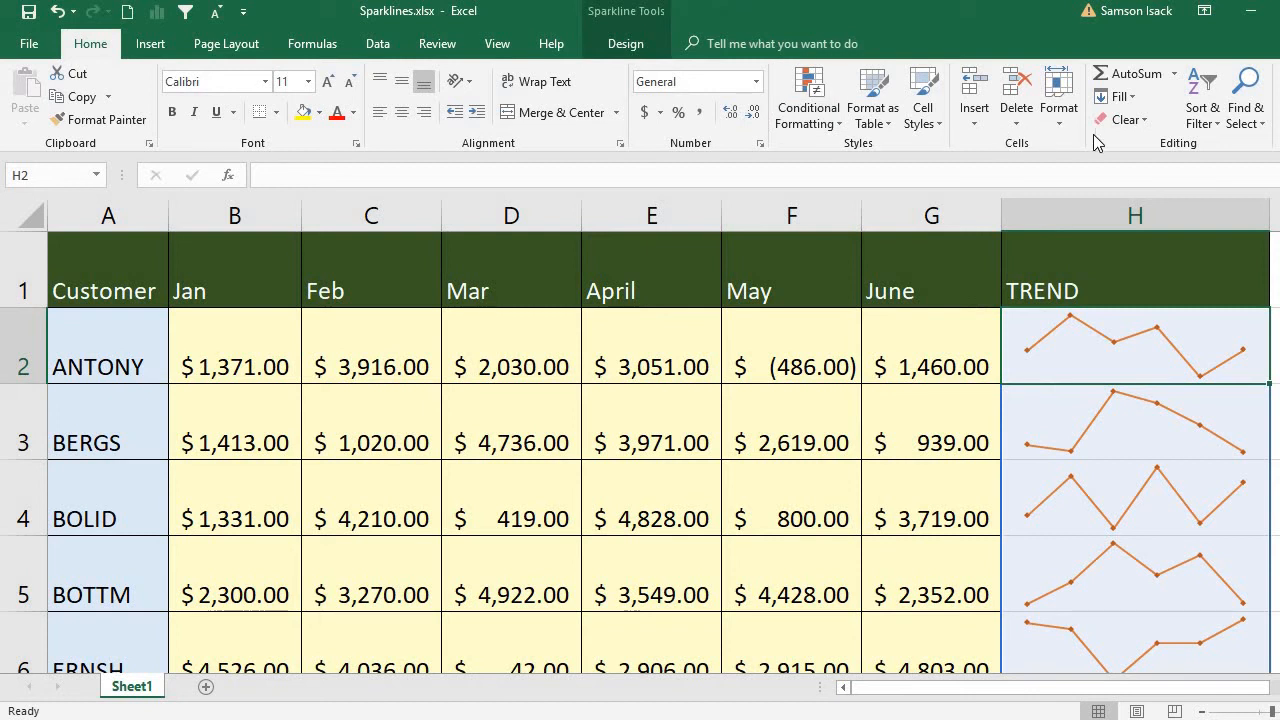
left_click(614, 46)
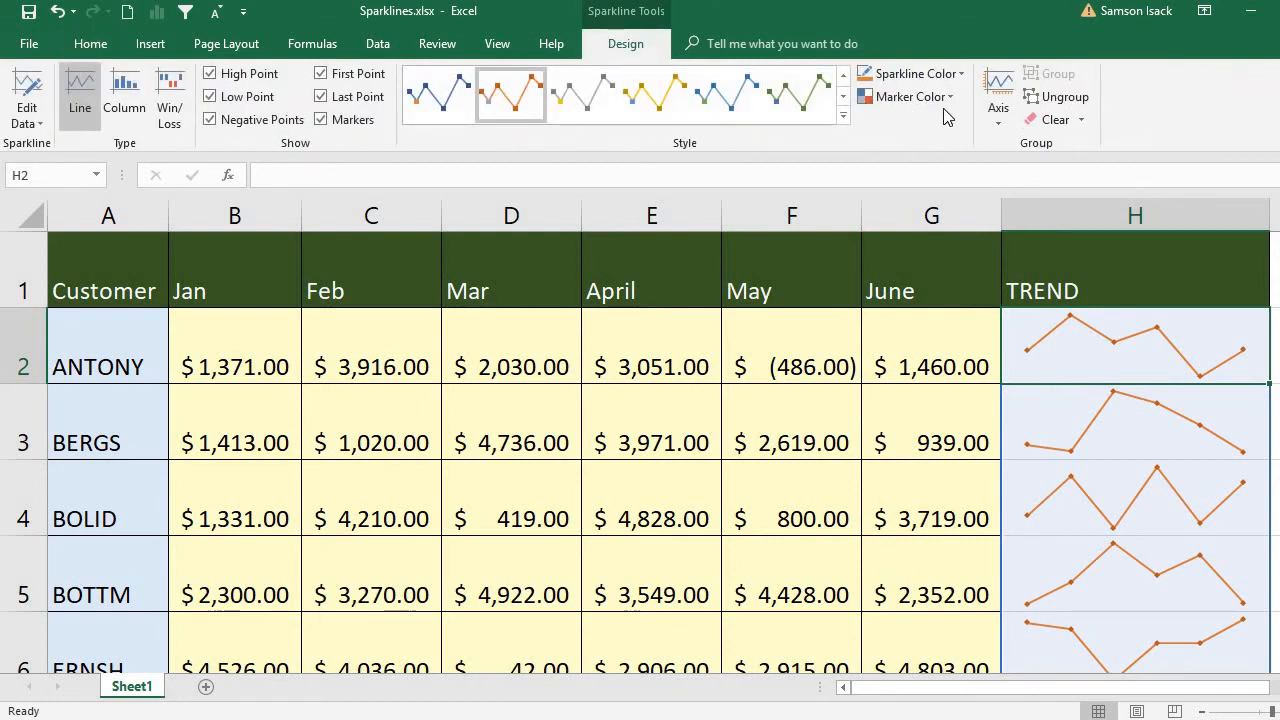
left_click(998, 110)
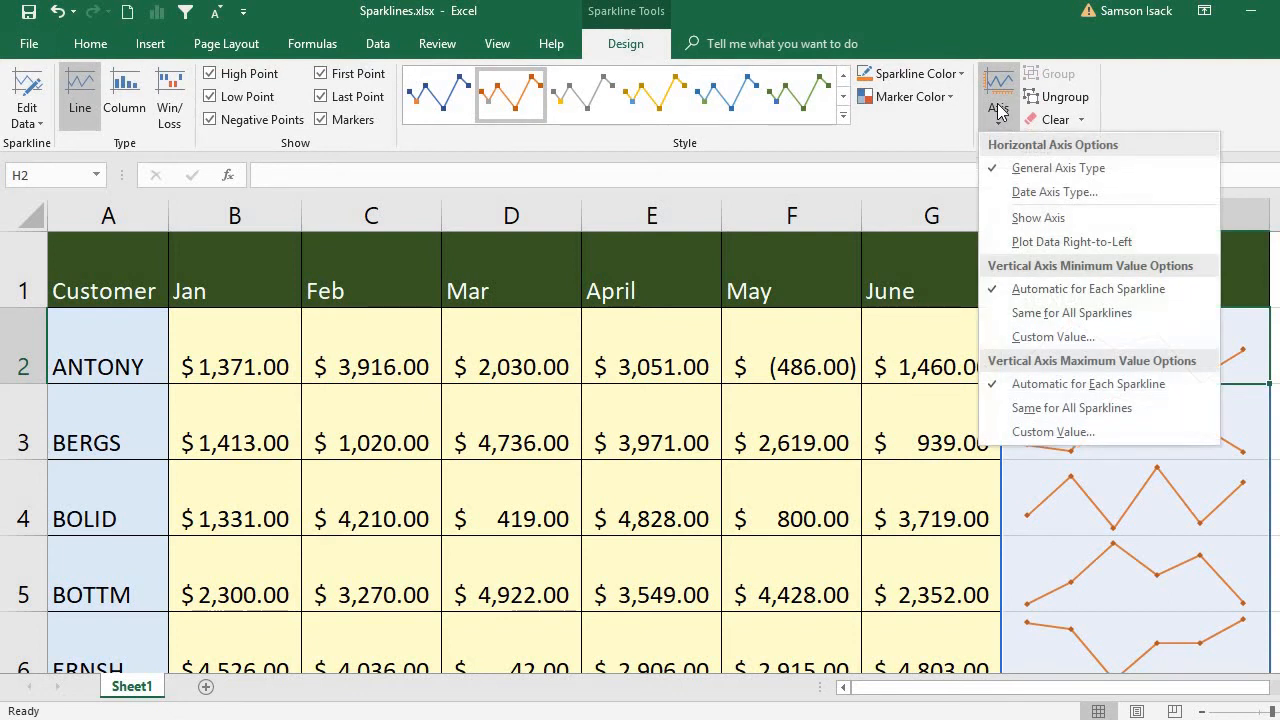
left_click(1034, 218)
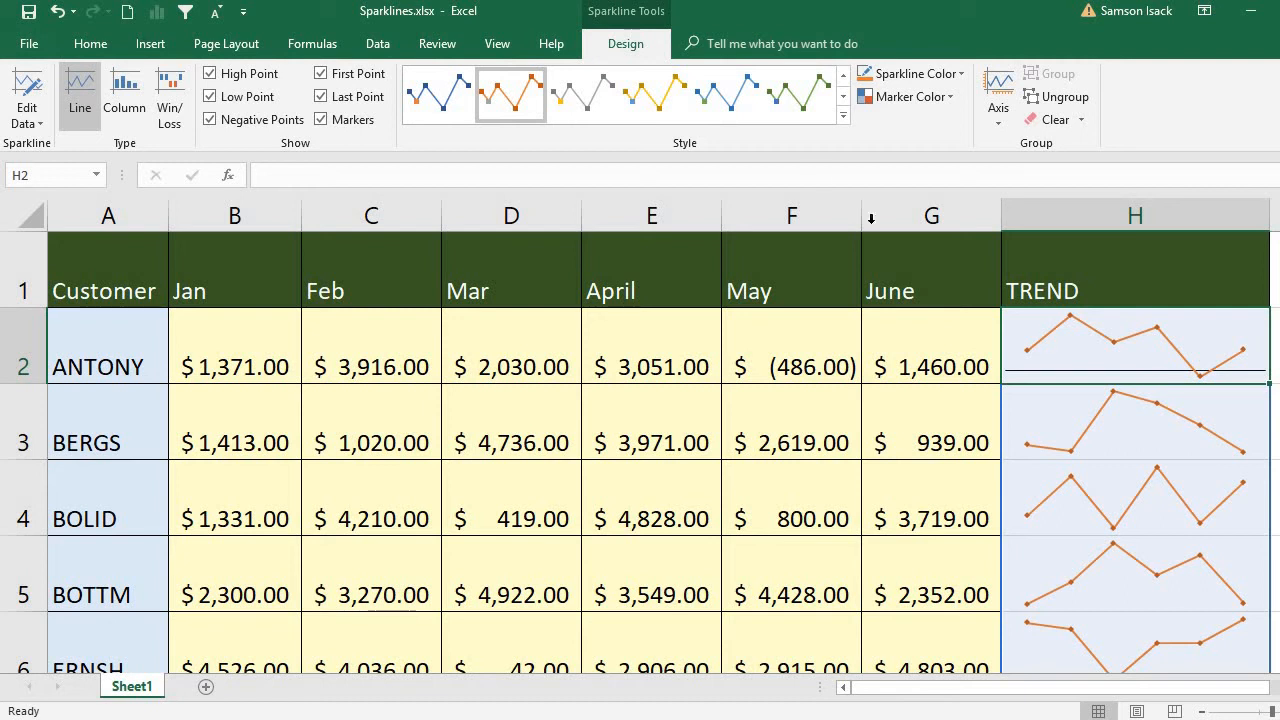
Plot the TREND sparklines' data right-to-left, and restore the left-to-right plotting
left_click(995, 115)
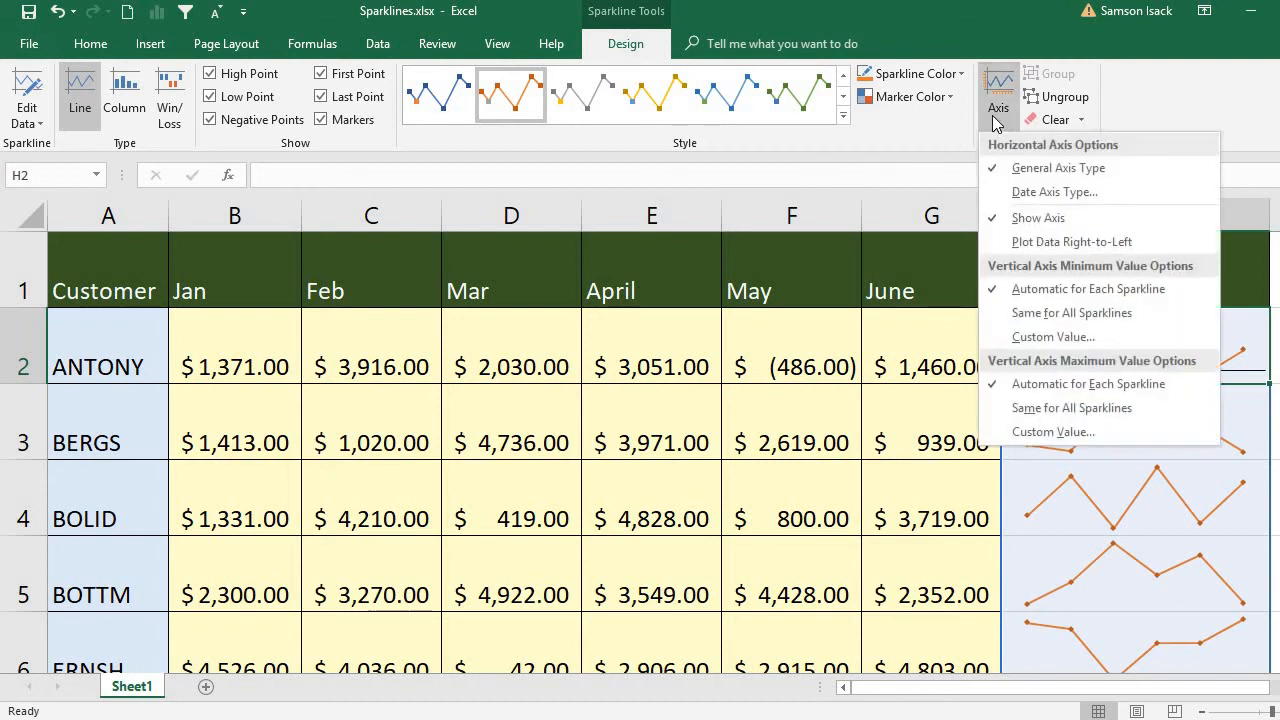
left_click(995, 115)
left_click(995, 115)
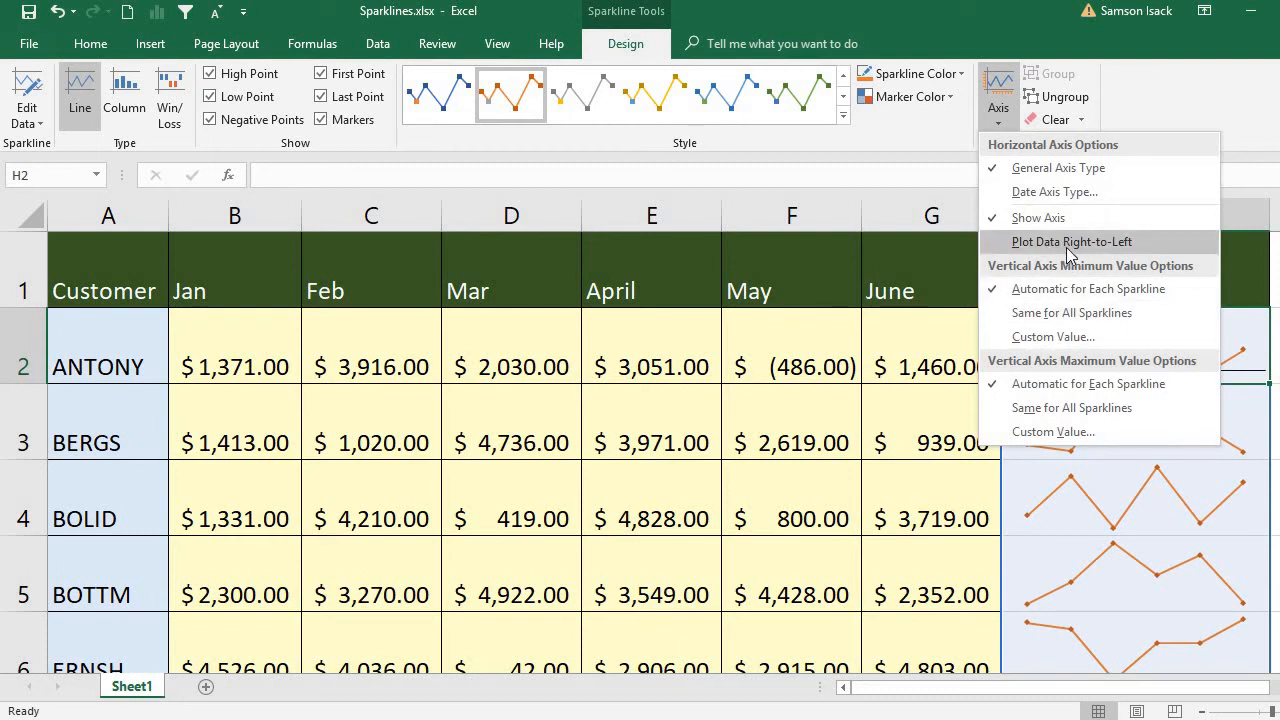
left_click(1068, 250)
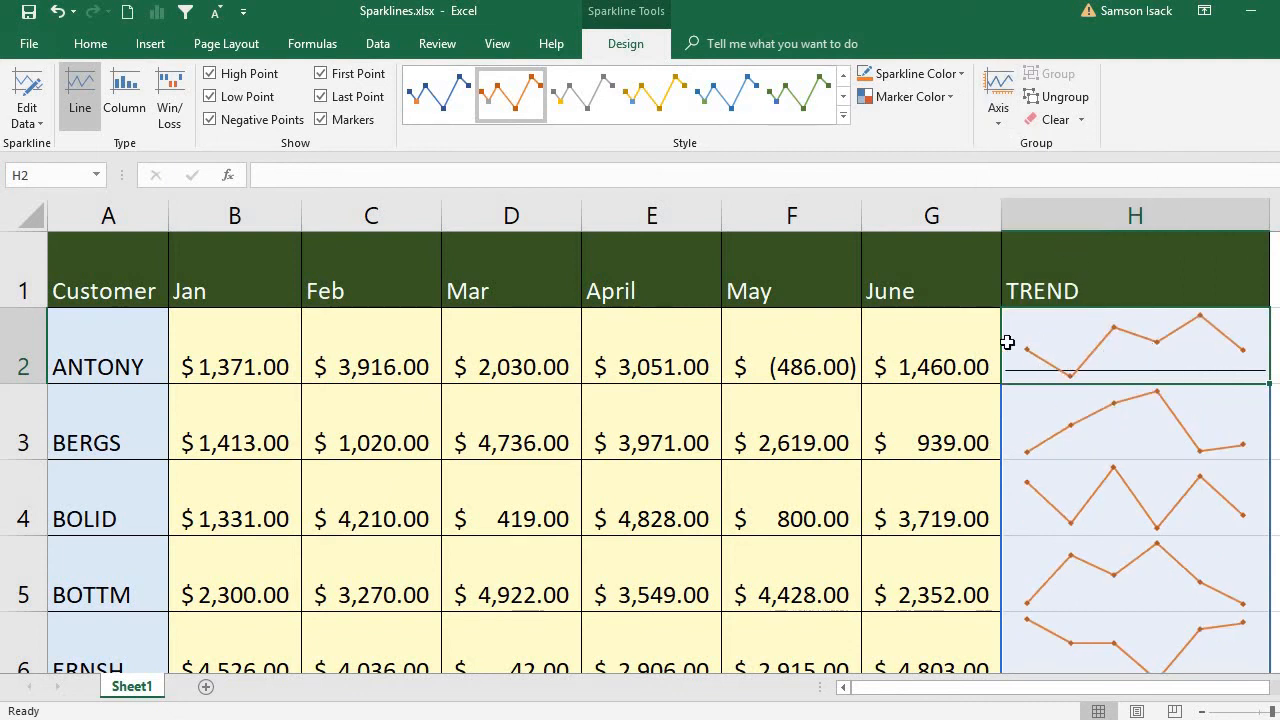
left_click(995, 112)
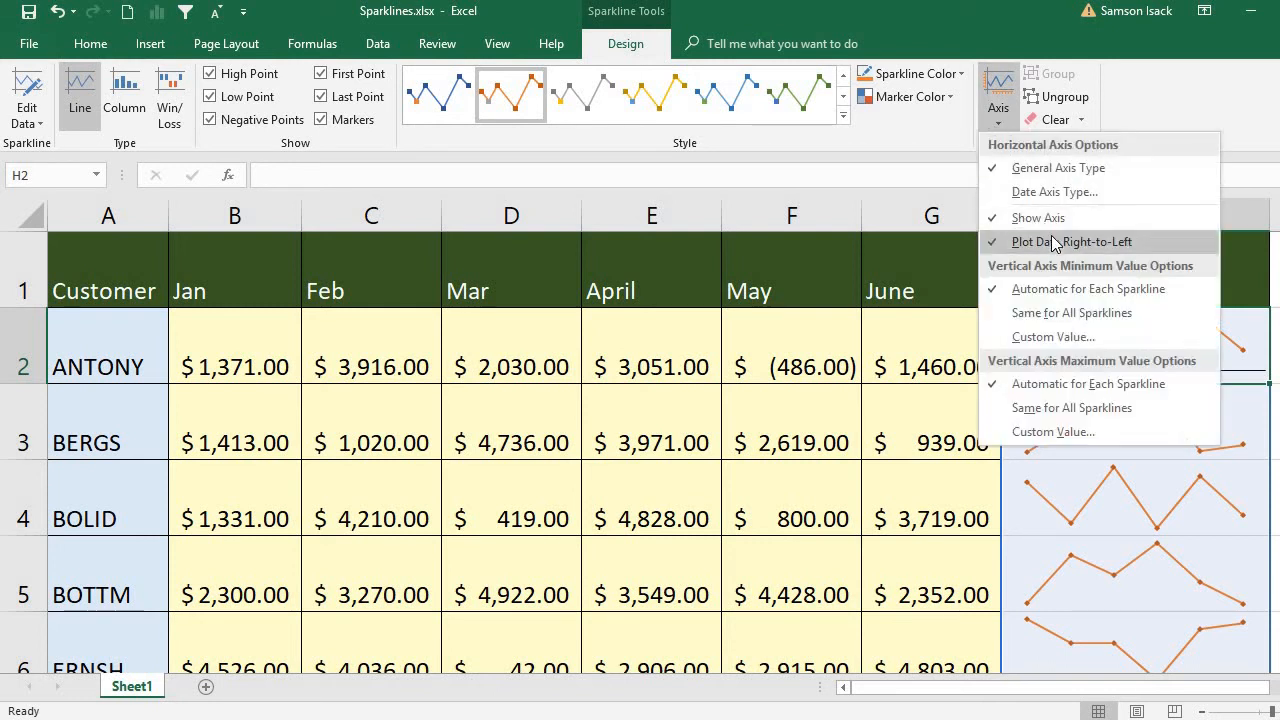
left_click(1055, 243)
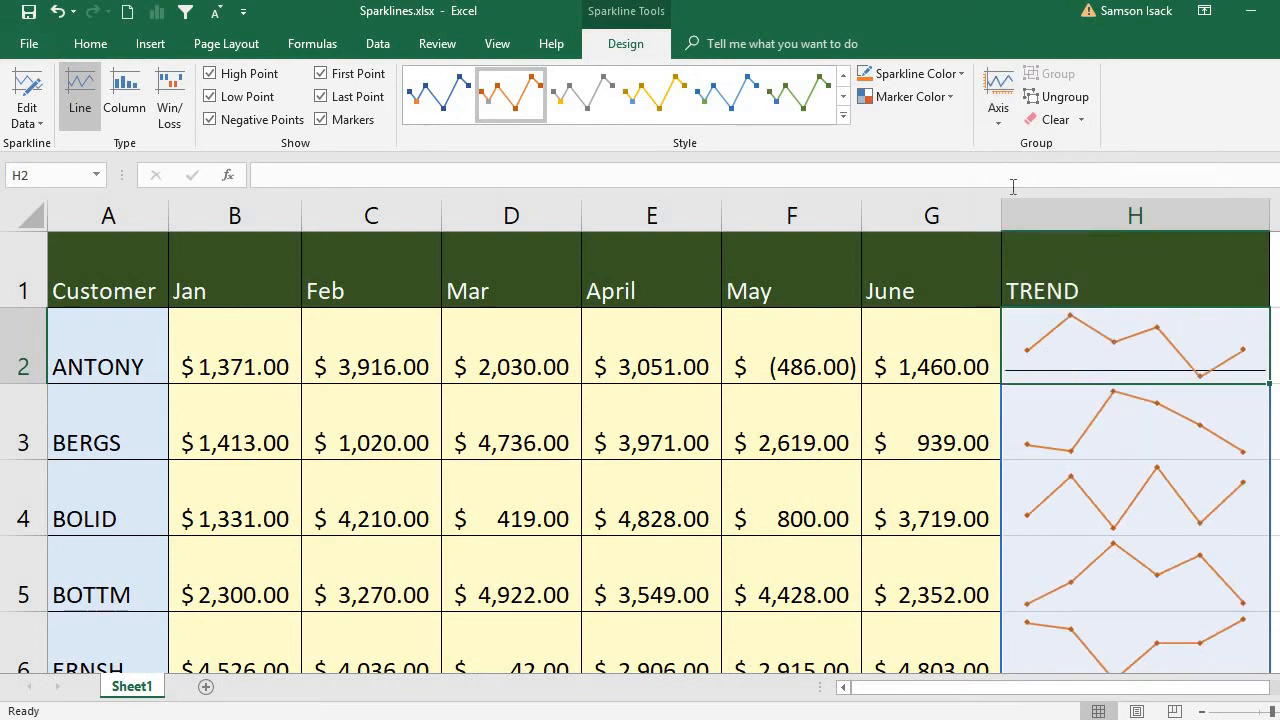
left_click(998, 105)
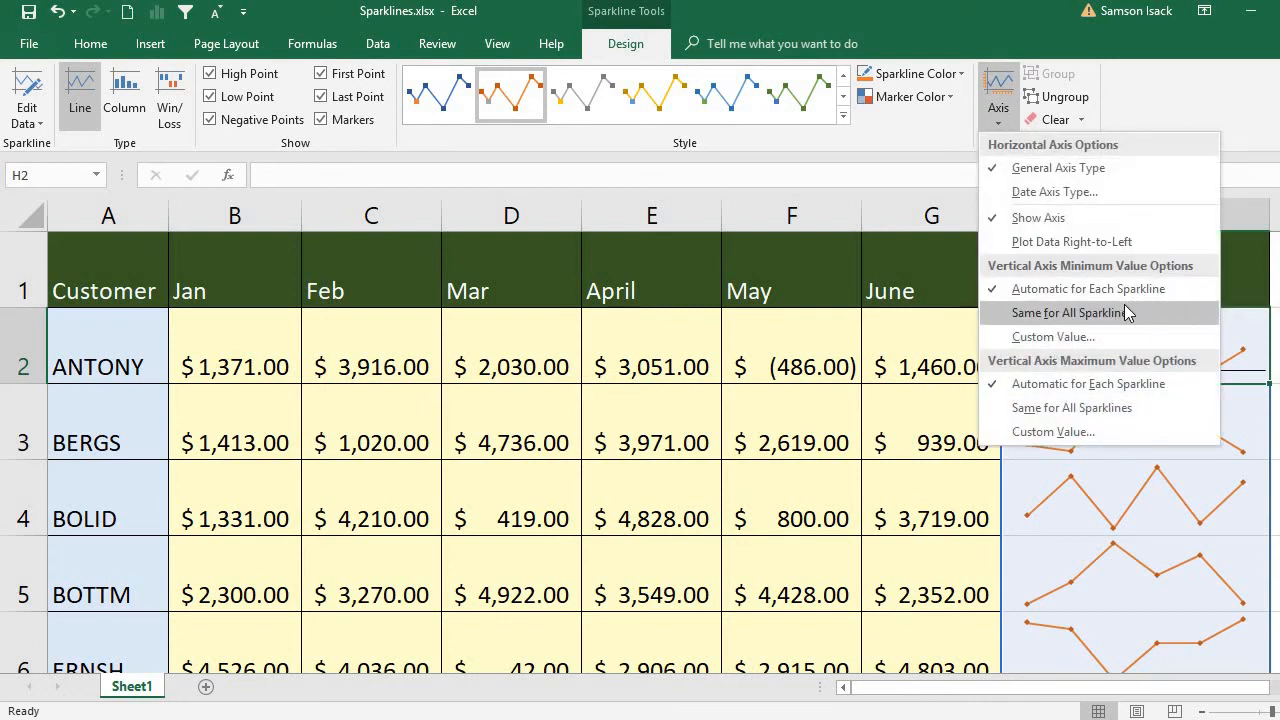
left_click(1135, 501)
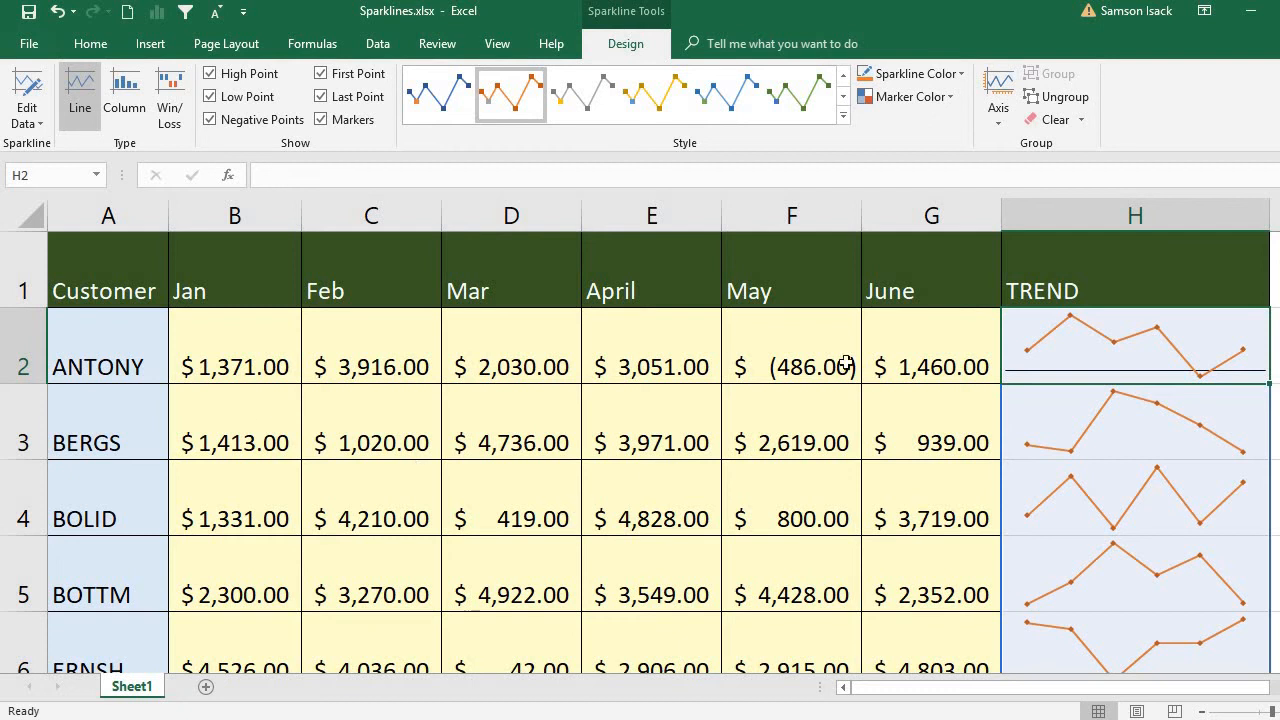
left_click(999, 115)
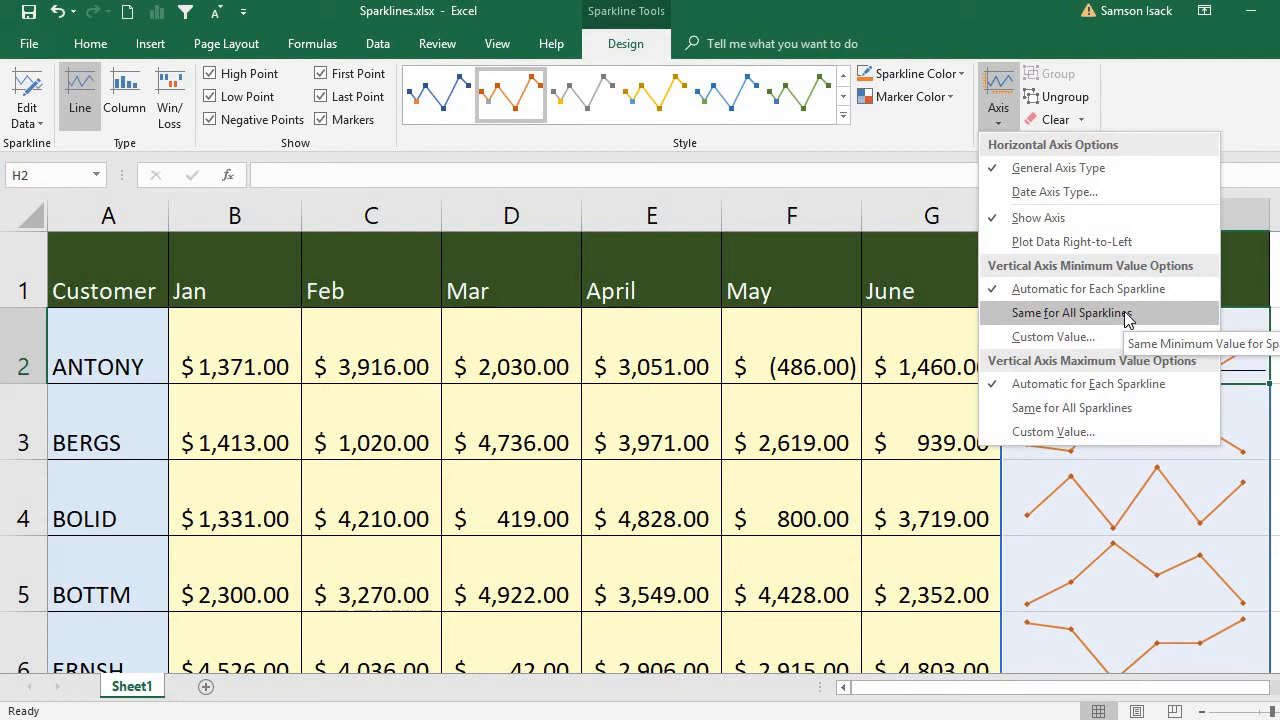
left_click(1204, 605)
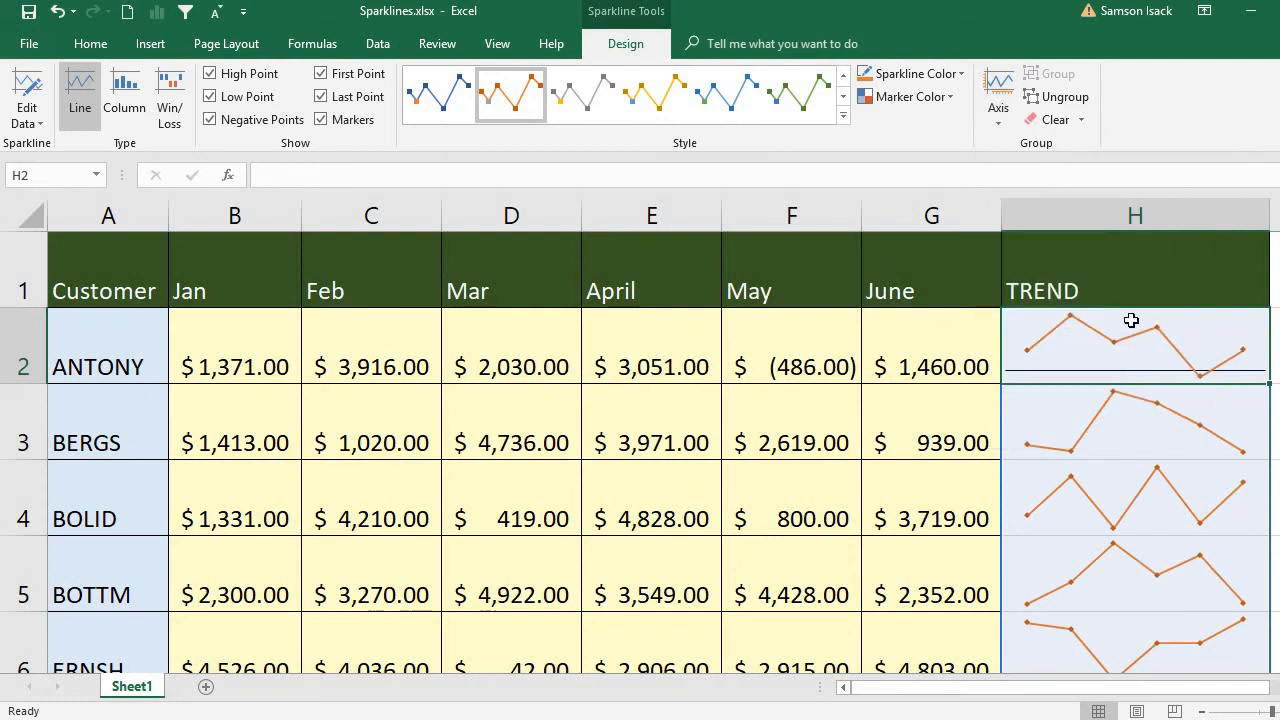
Set a custom vertical axis minimum value of 23 for the TREND sparklines
left_click(998, 102)
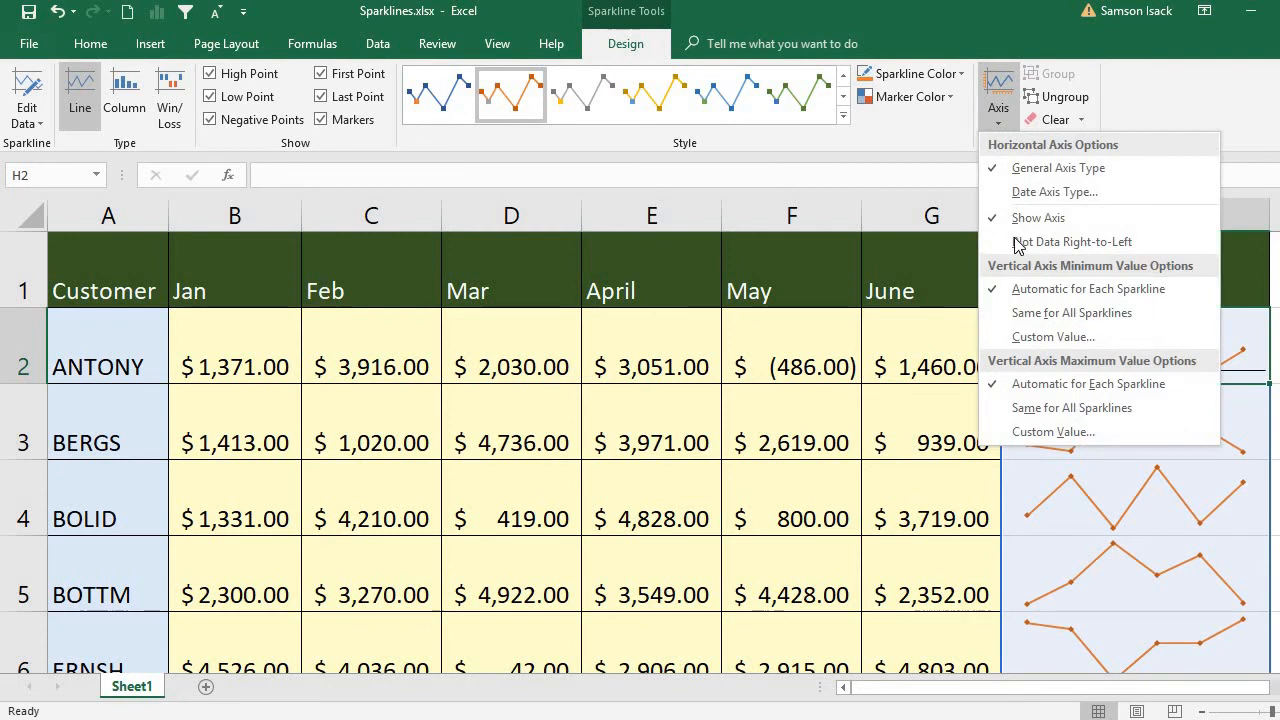
left_click(1055, 337)
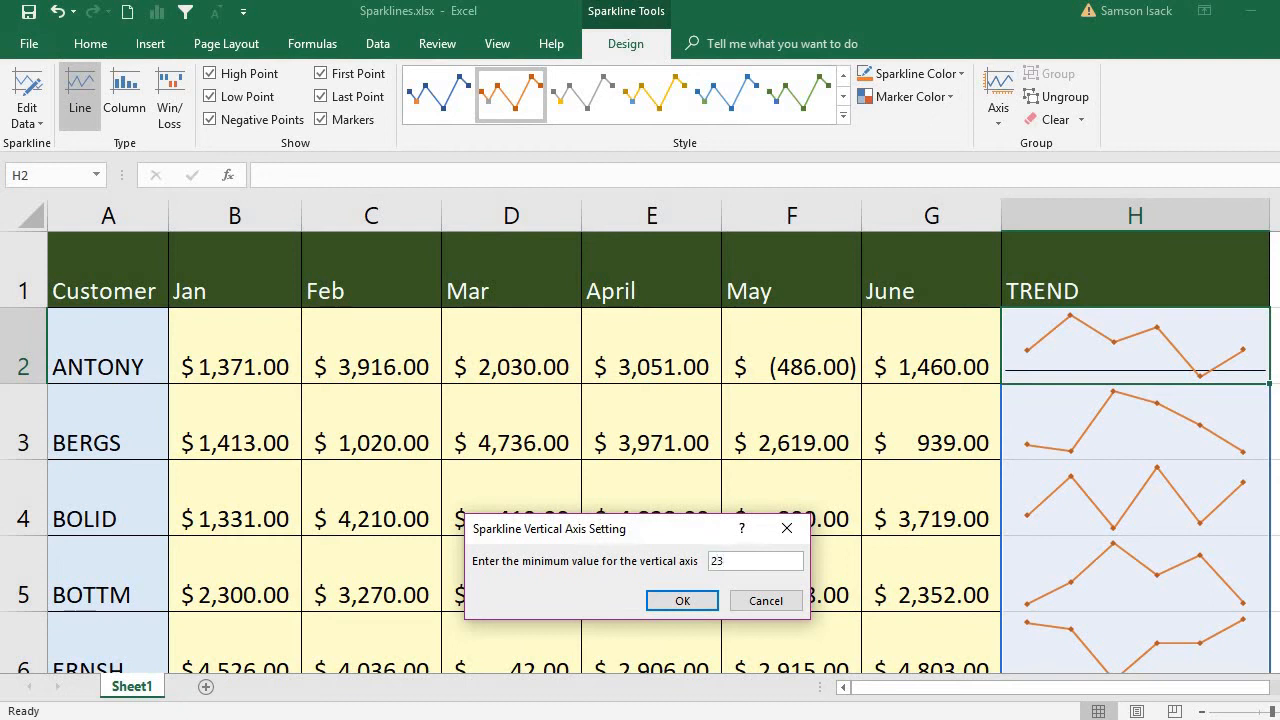
key("Return")
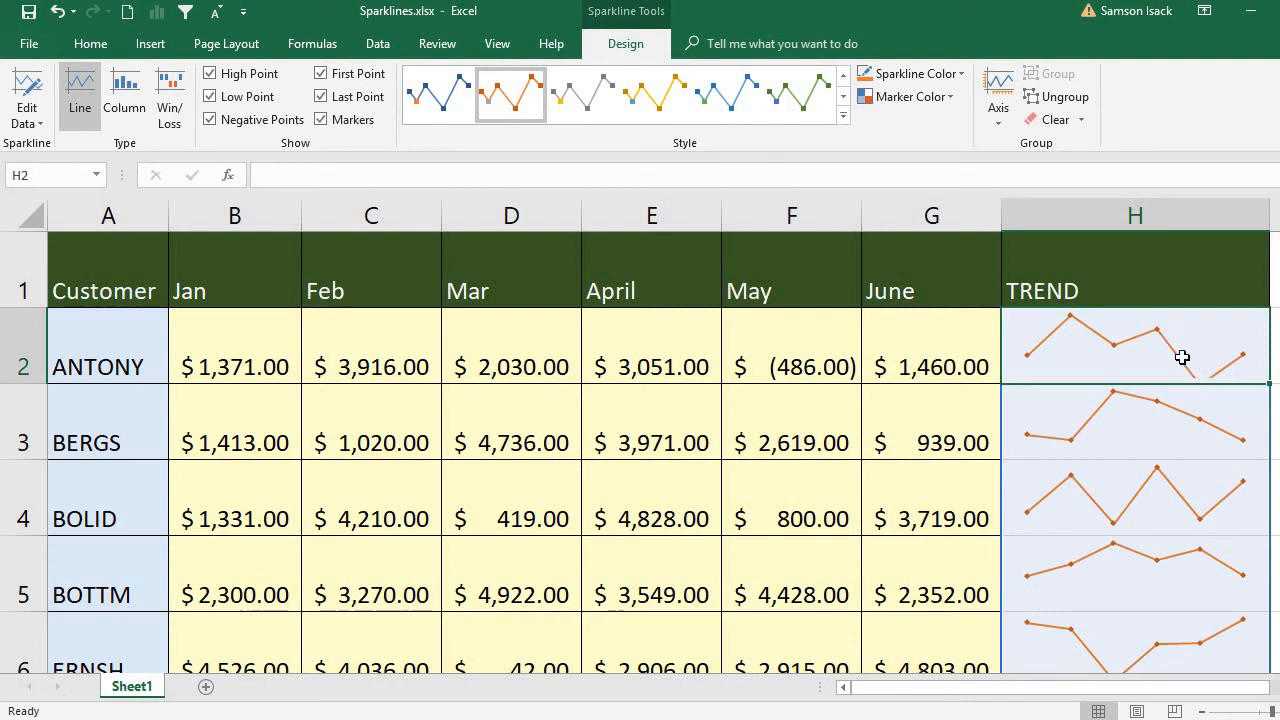
Reset the TREND sparklines' vertical axis minimum to automatic for each sparkline, and convert the group to column sparklines
left_click(998, 100)
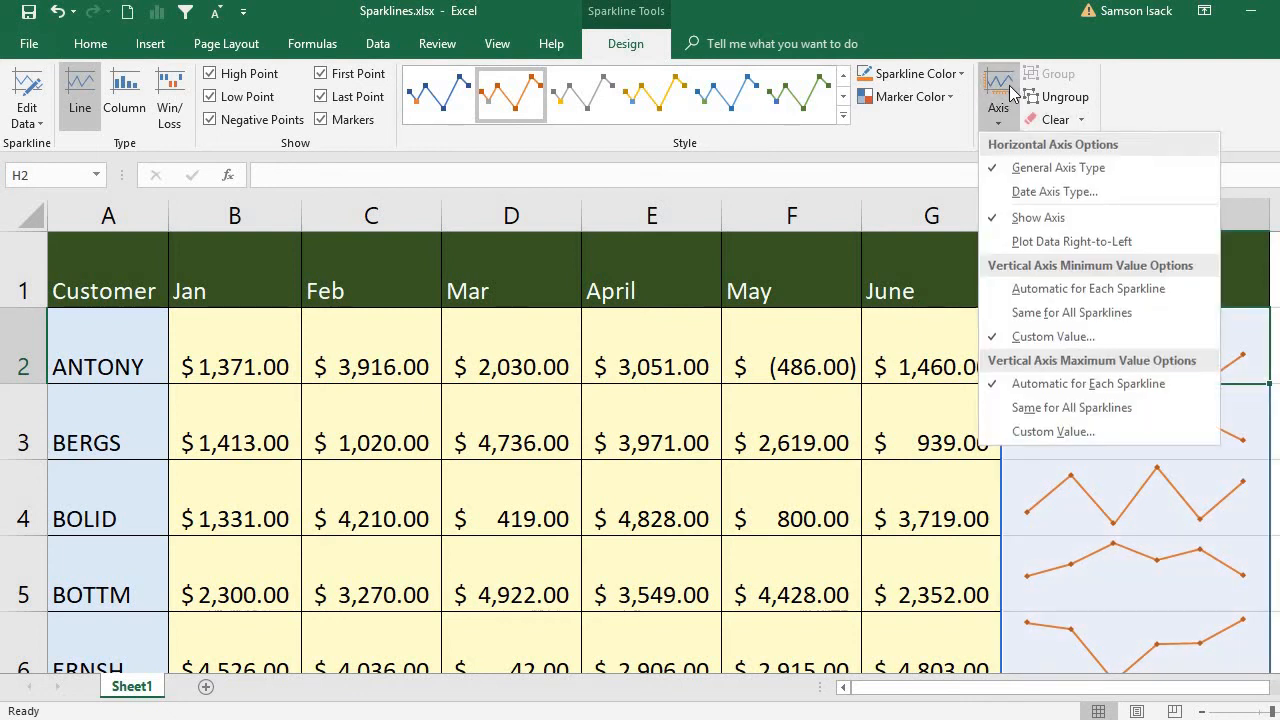
left_click(1064, 289)
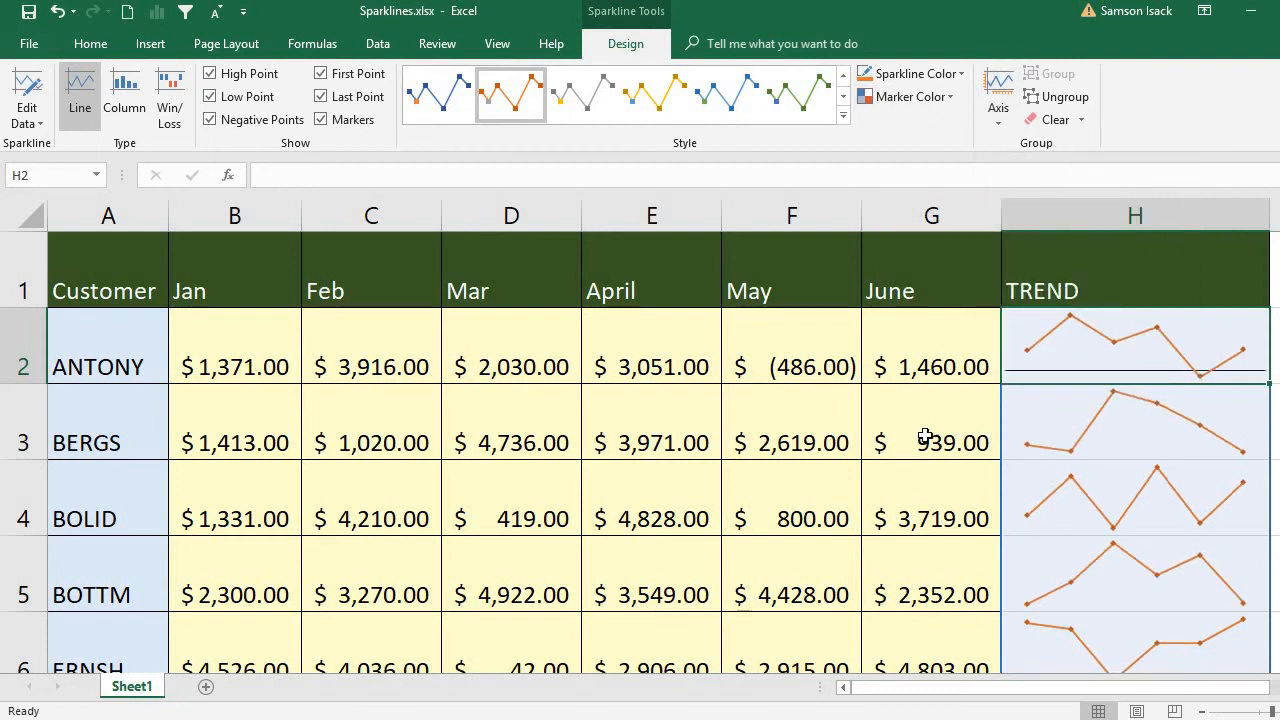
left_click(1215, 325)
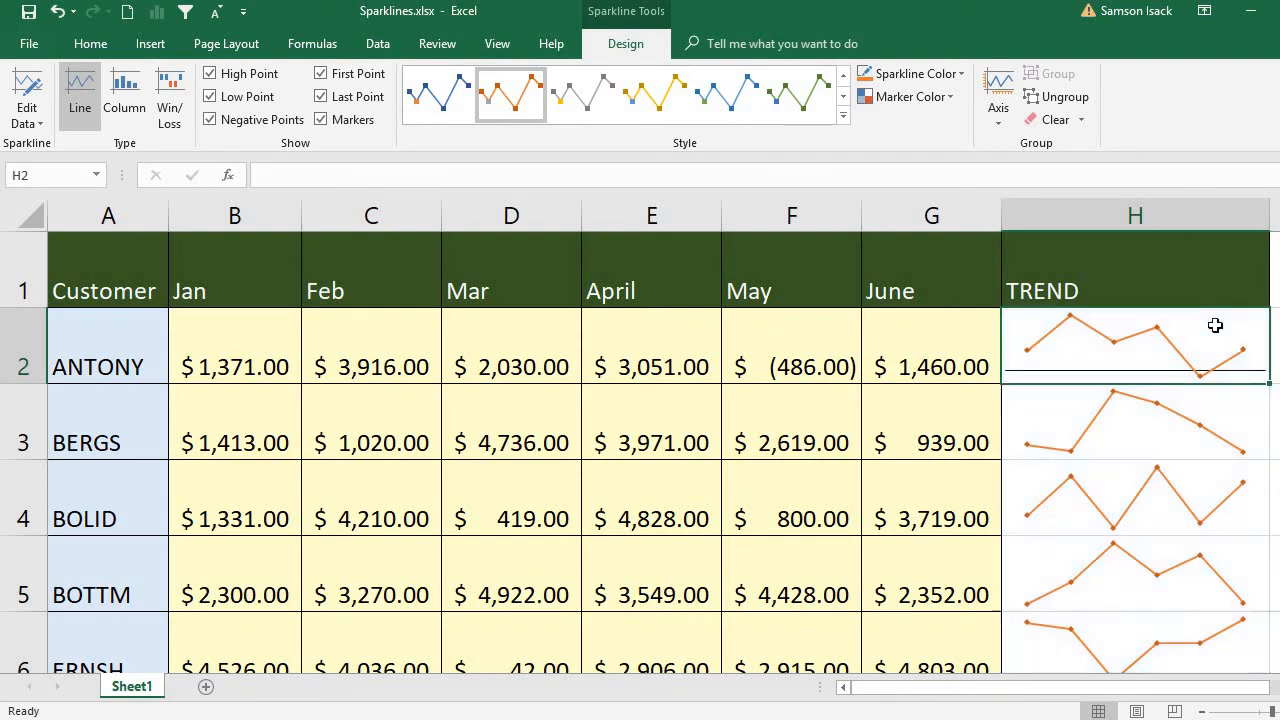
left_click(121, 117)
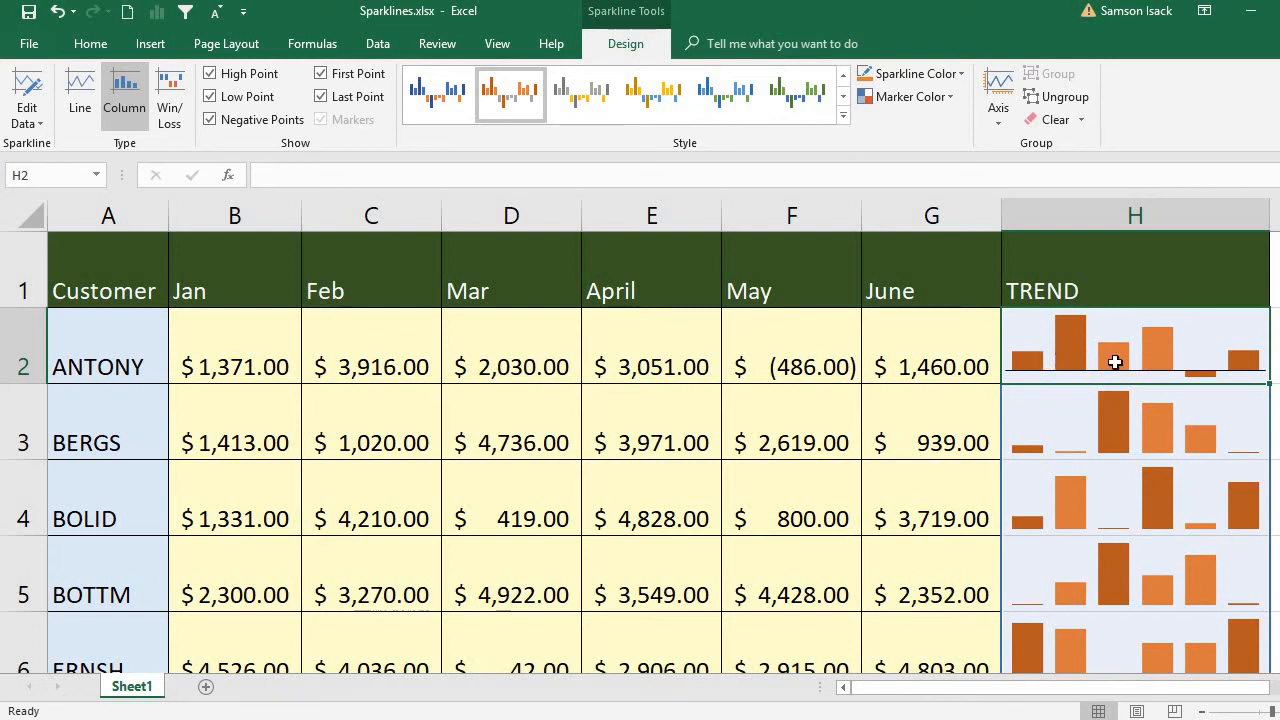
Change the first customer's May sales value in F2 to 486
left_click(814, 371)
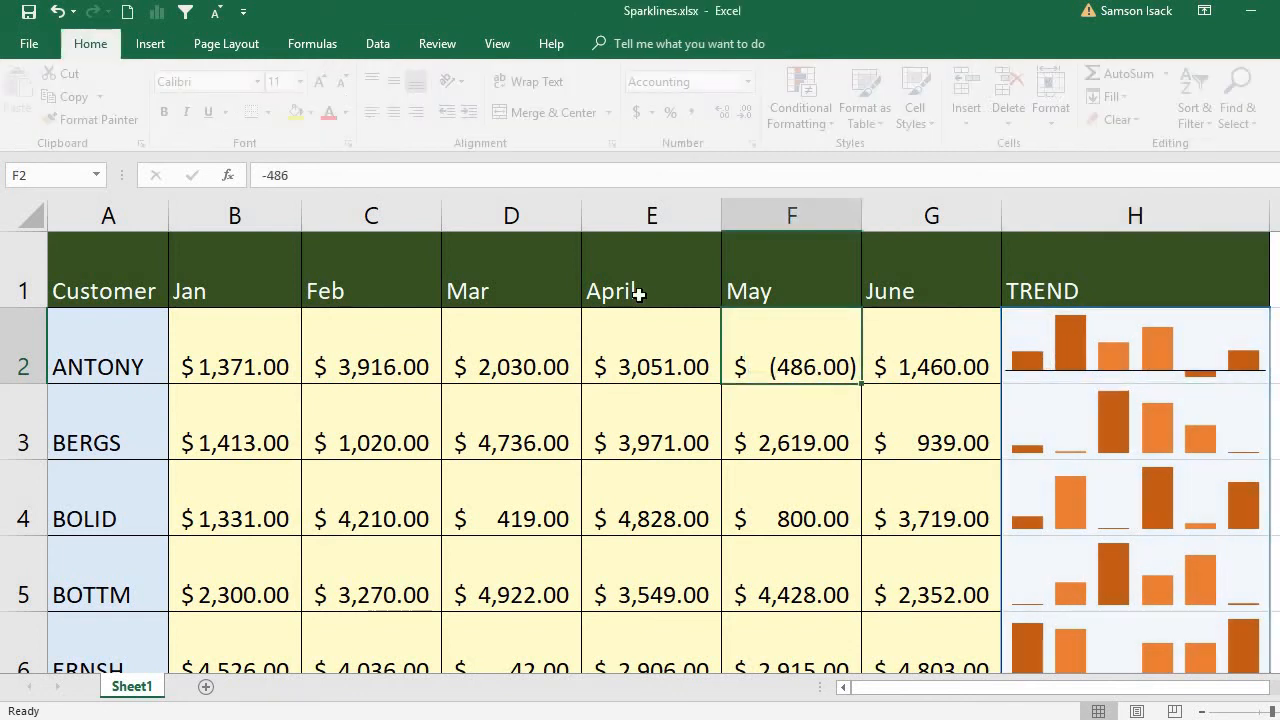
left_click(271, 174)
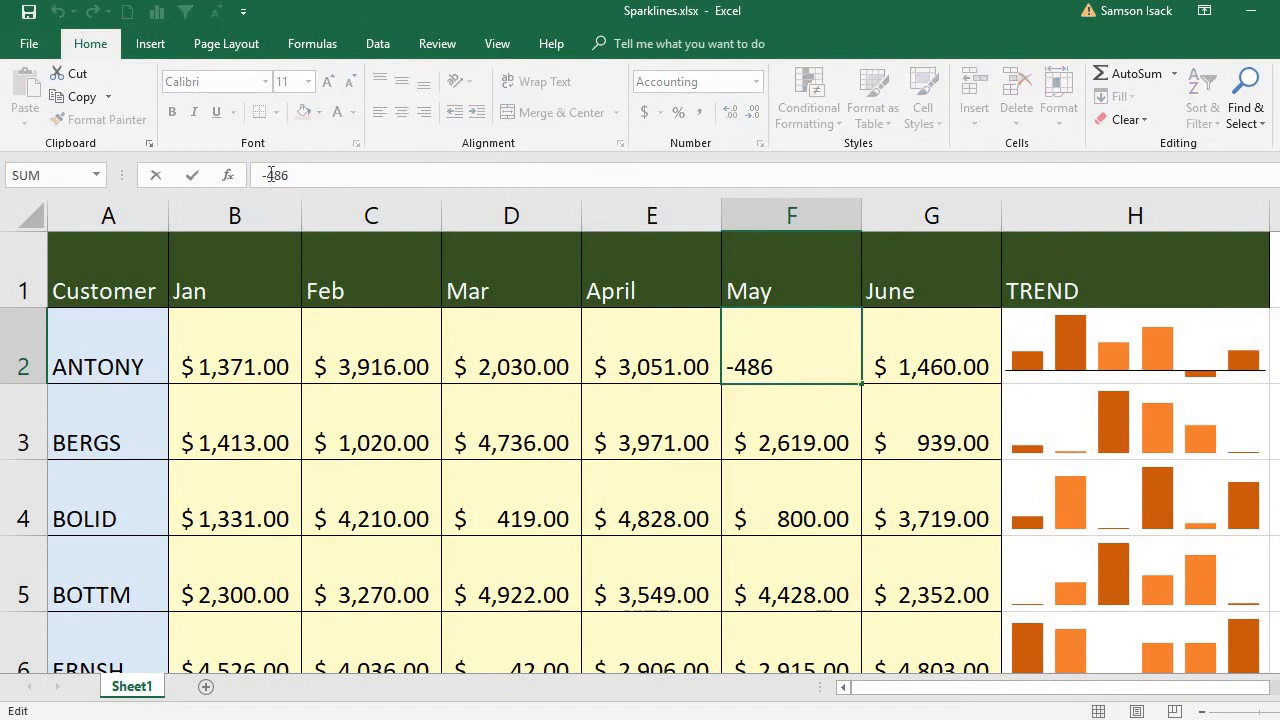
key("BackSpace")
key("Return")
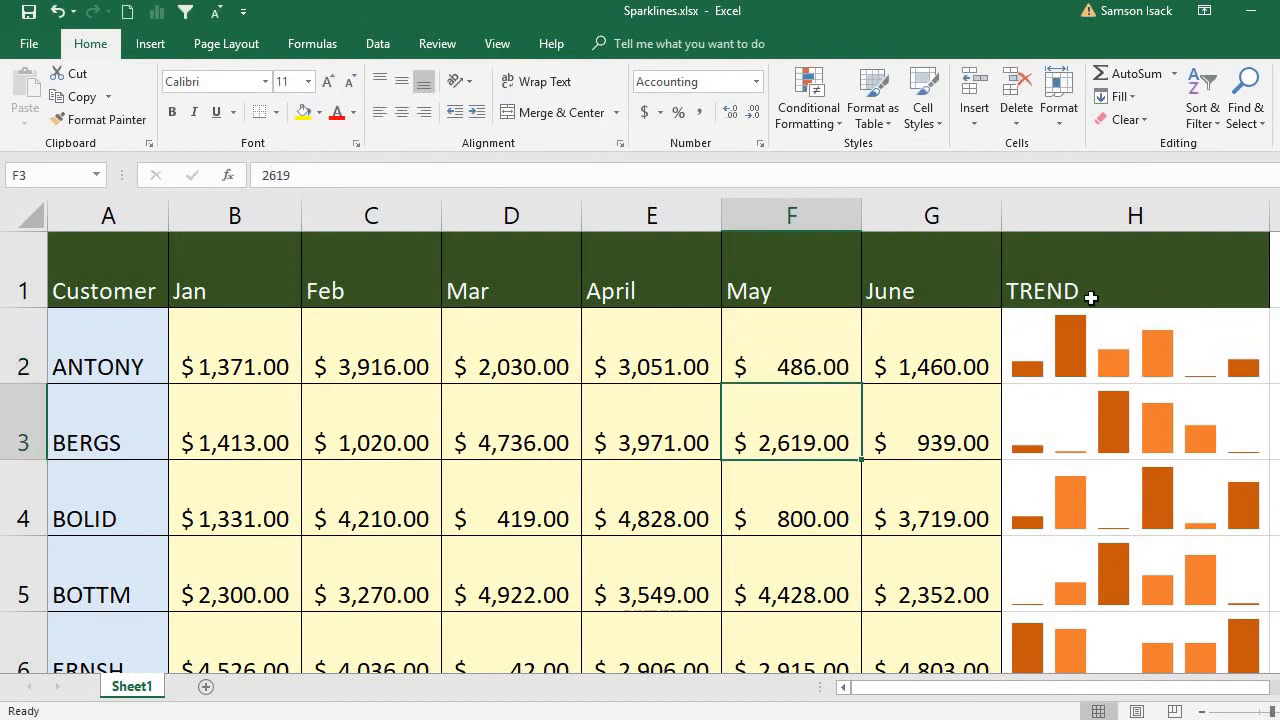
Convert the TREND sparkline group to the Win/Loss type, starting from the sparkline in H2
left_click(1098, 334)
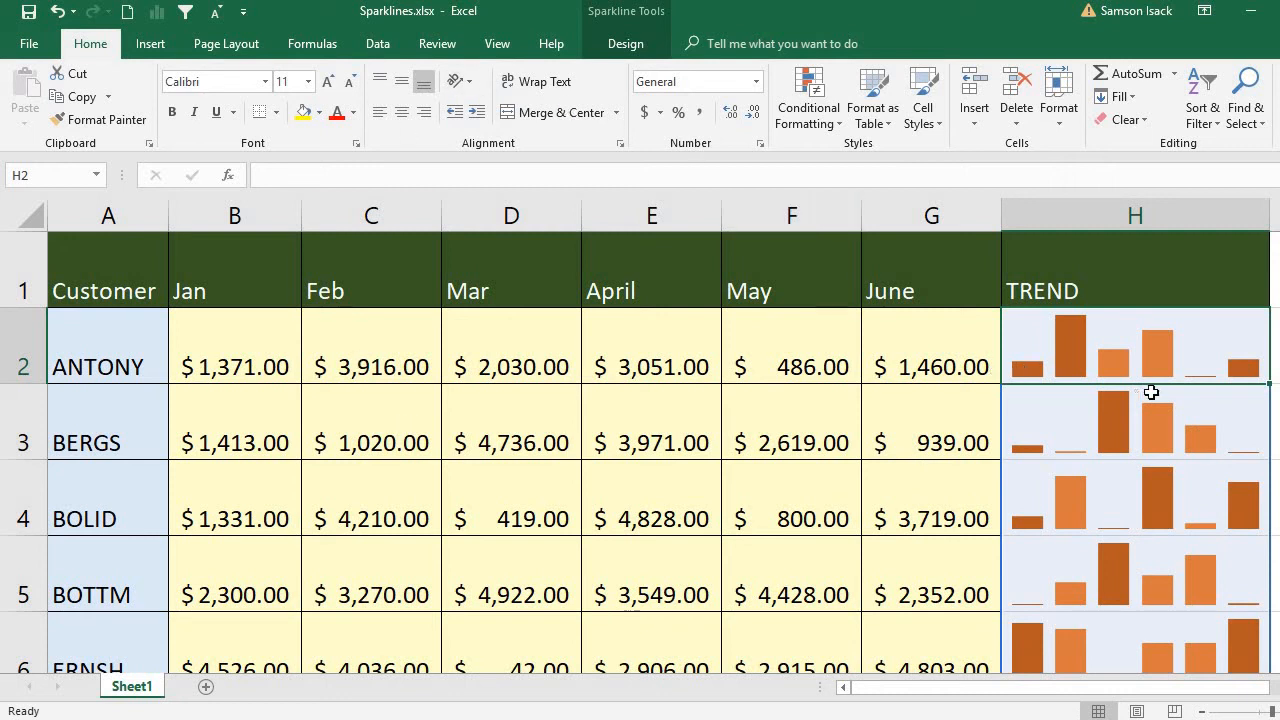
left_click(618, 45)
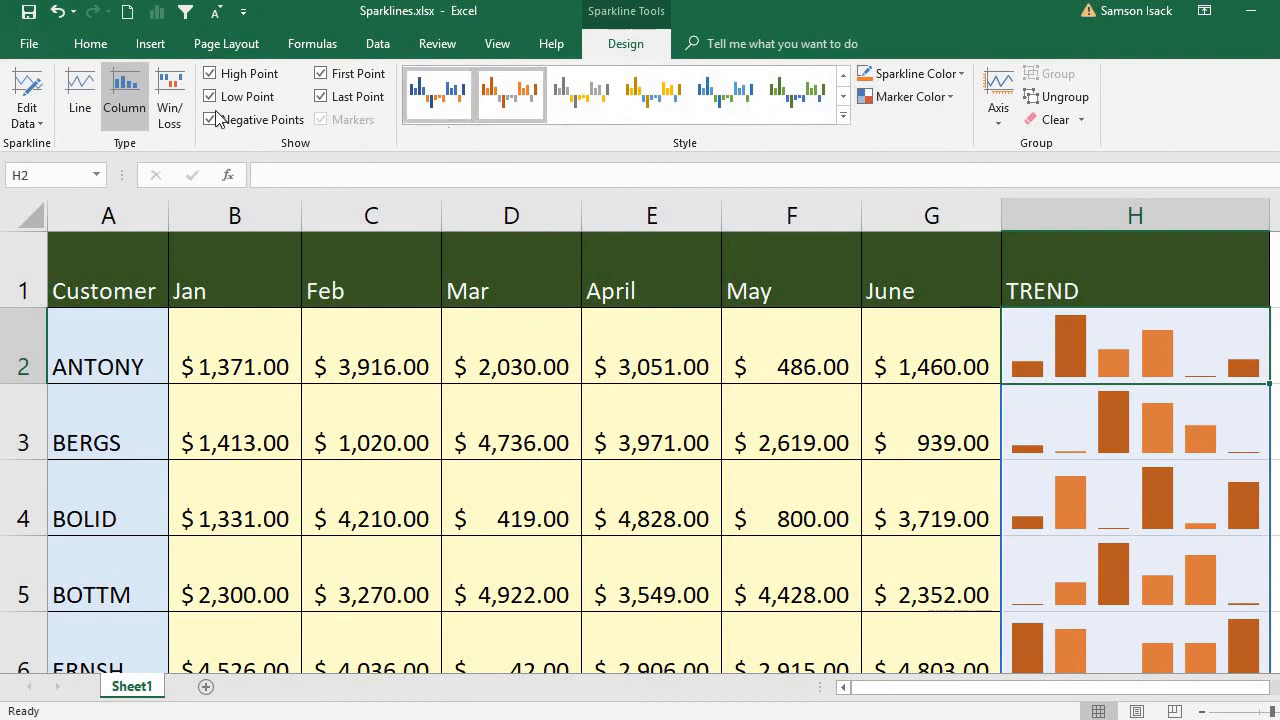
left_click(166, 110)
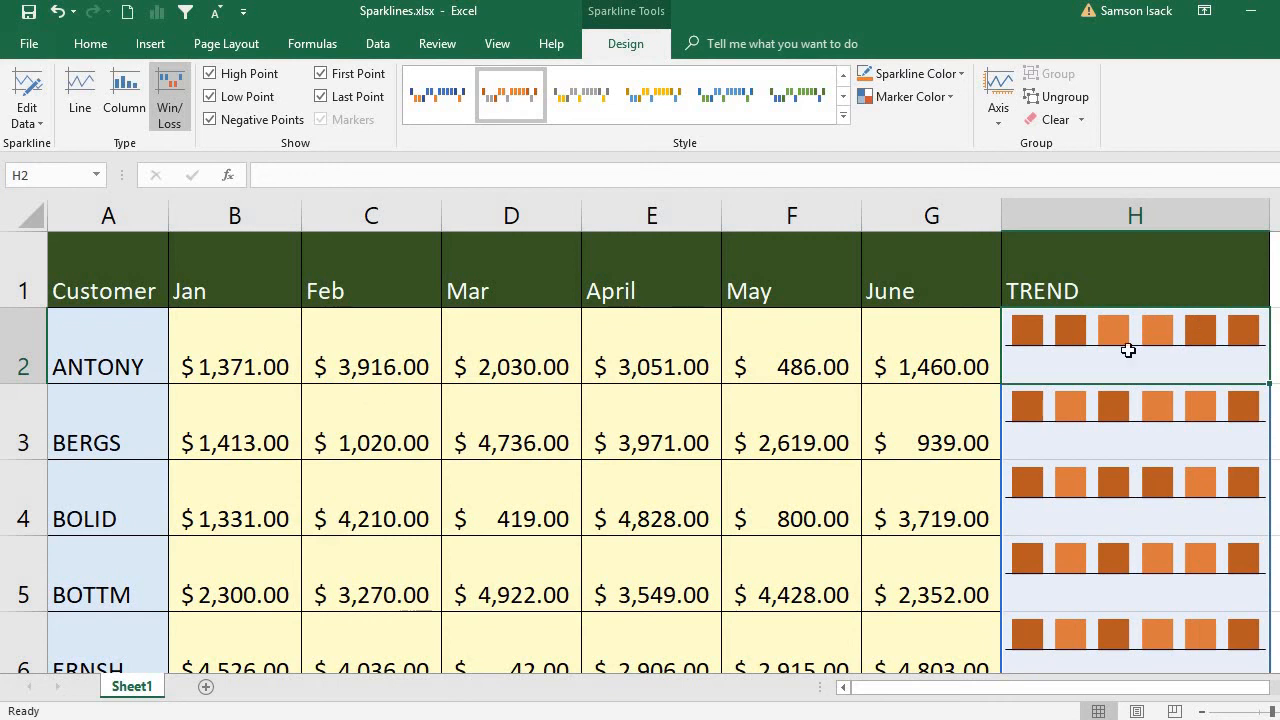
Set the first customer's April sales in E2 to 0 and May sales in F2 to -1
left_click(690, 355)
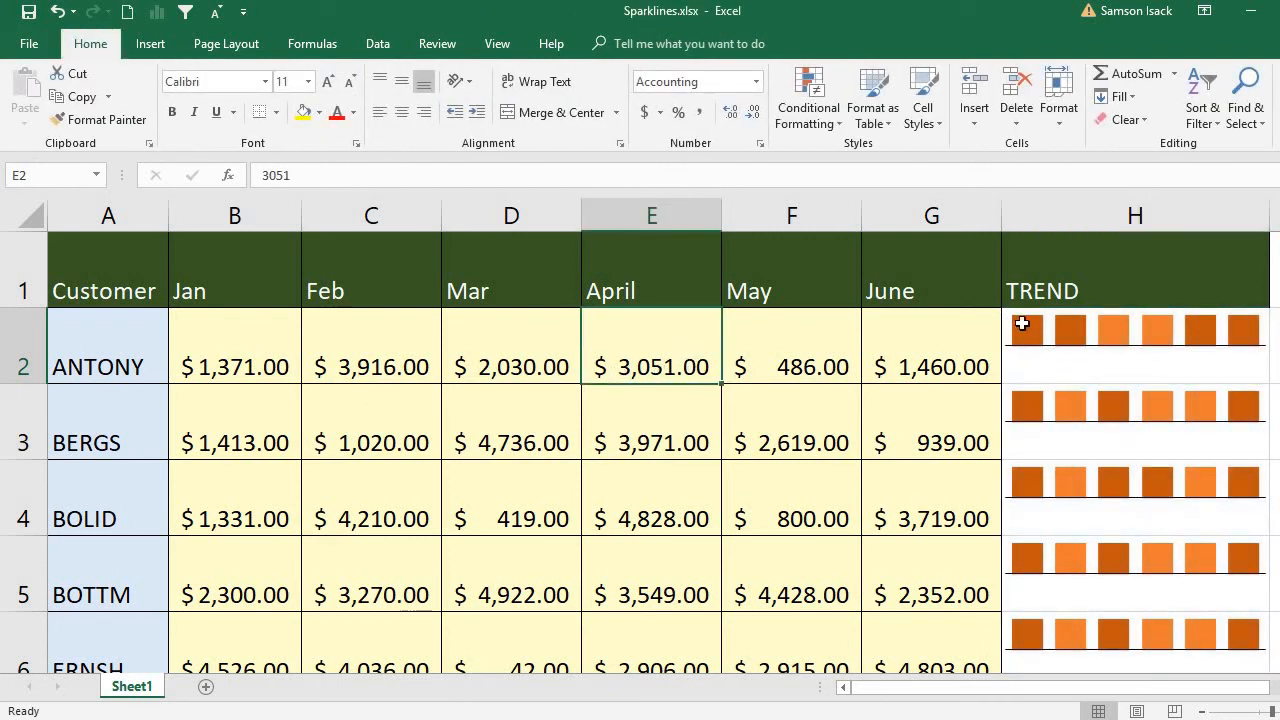
type("0")
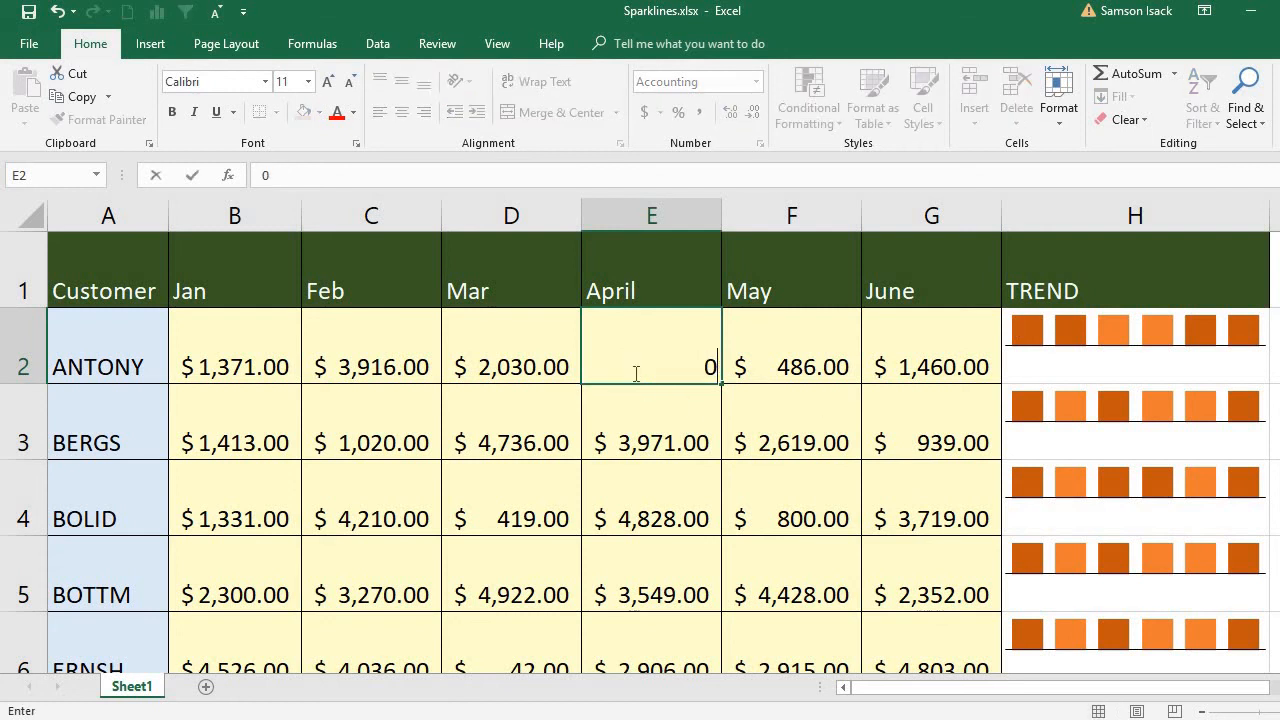
left_click(803, 376)
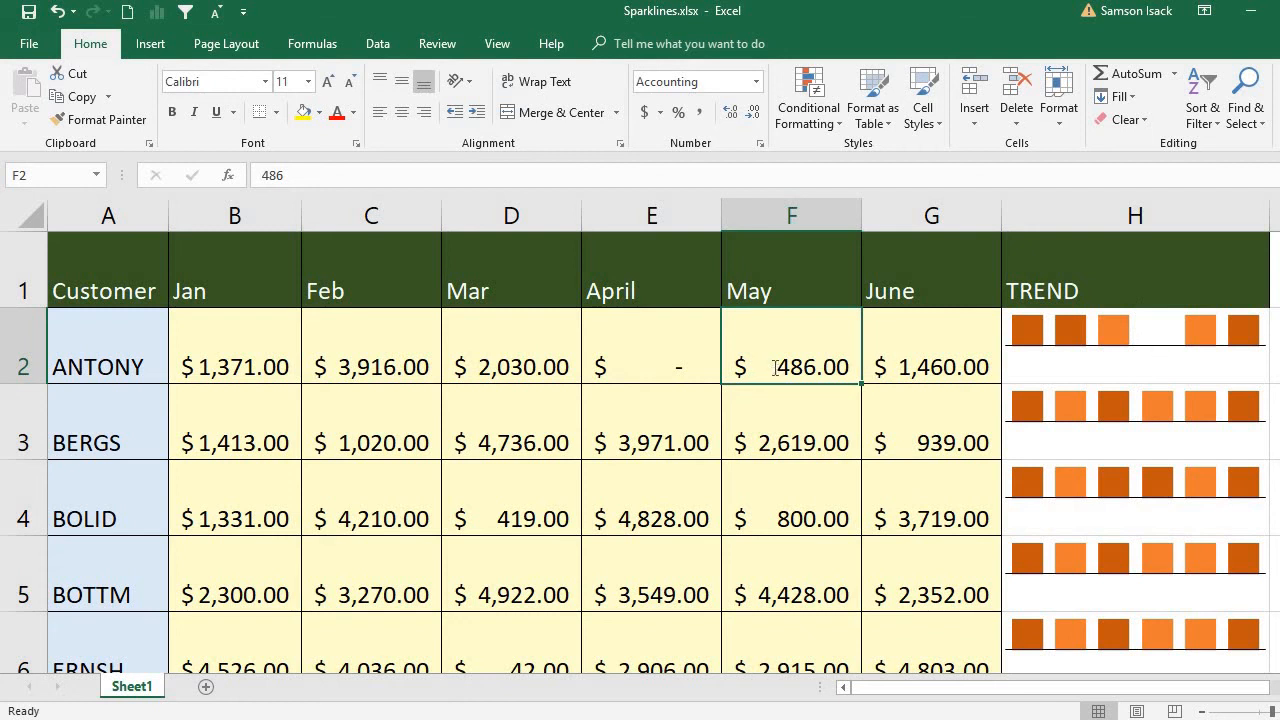
type("-1")
key("Return")
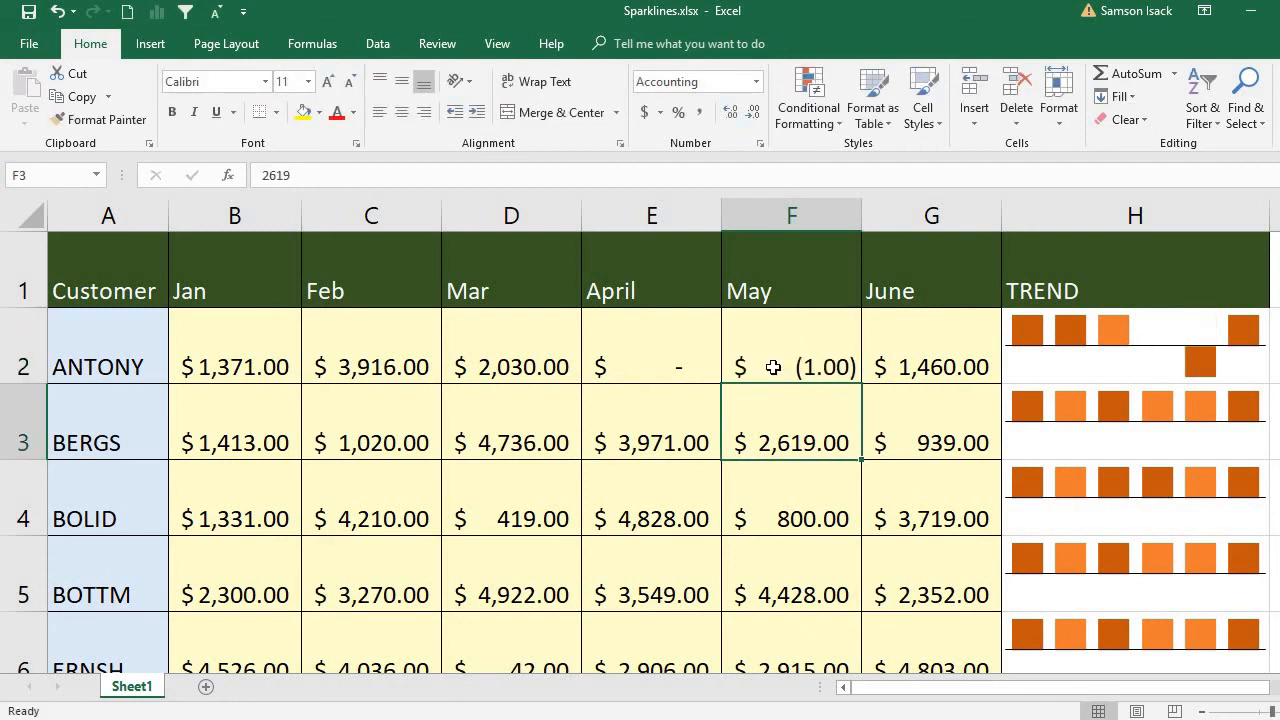
Set the first customer's January, February and March sales in B2, C2 and D2 to 1 each
left_click(243, 360)
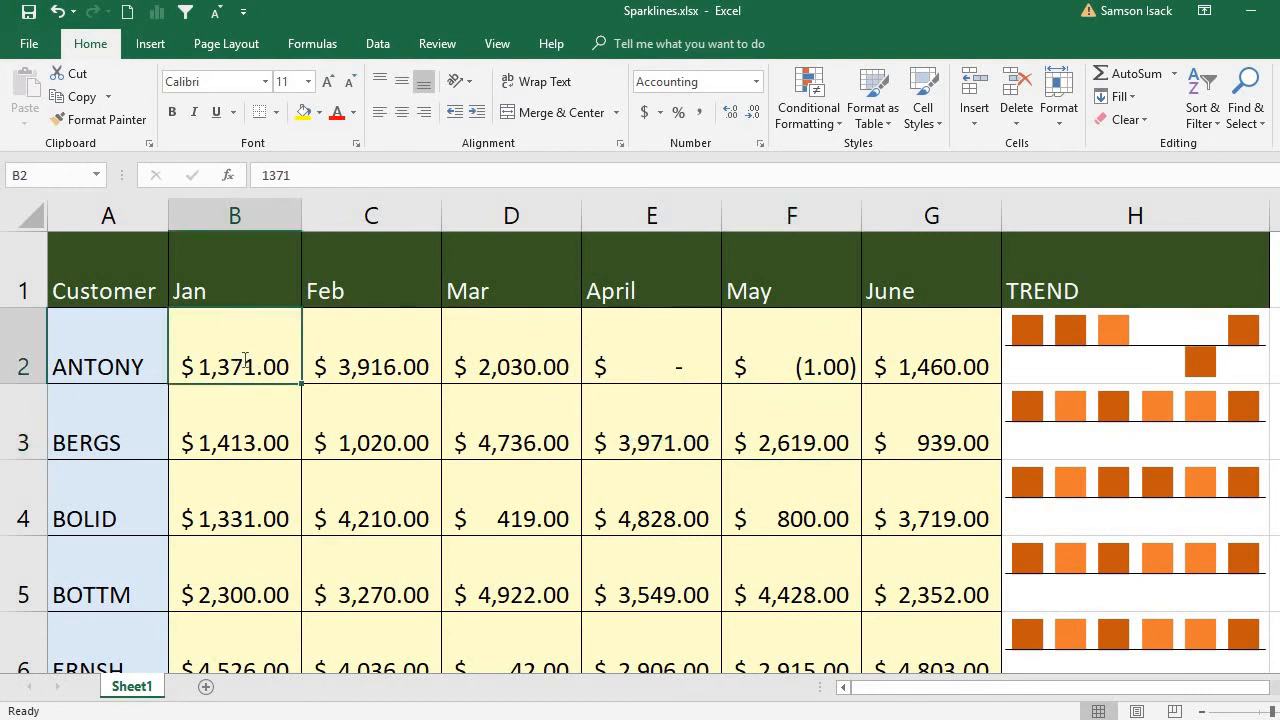
type("1")
left_click(350, 366)
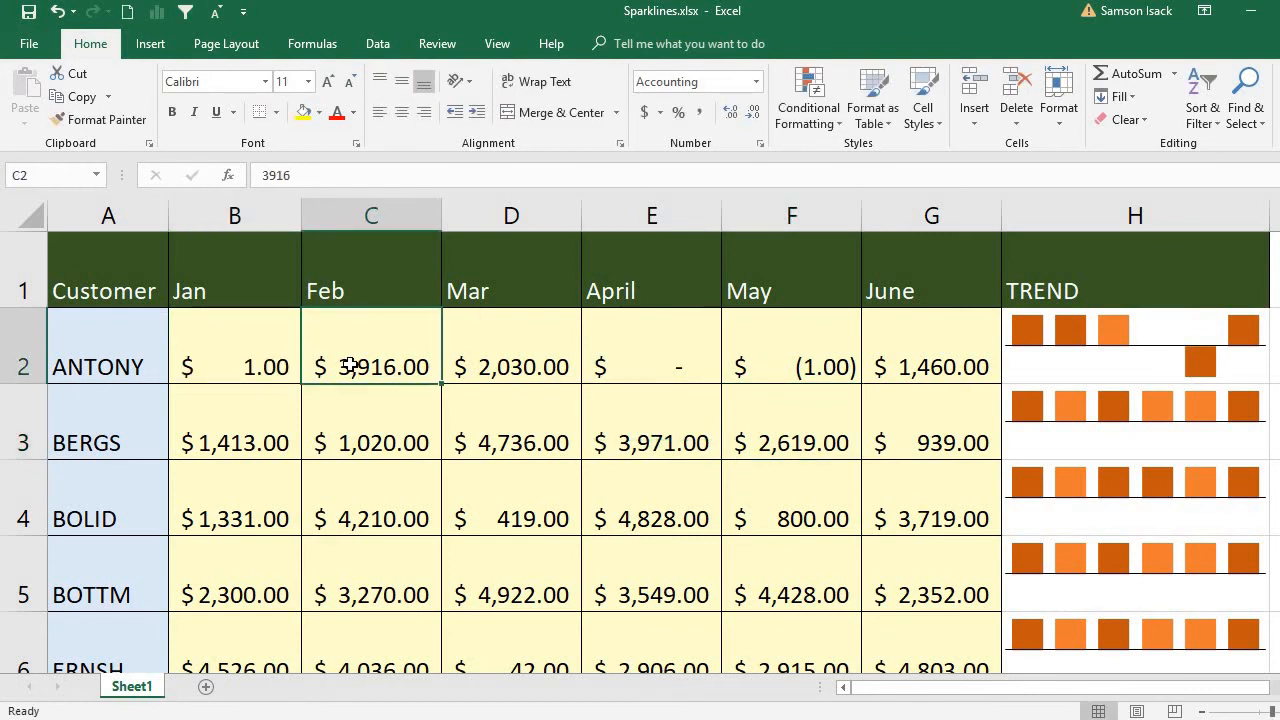
type("1")
left_click(480, 360)
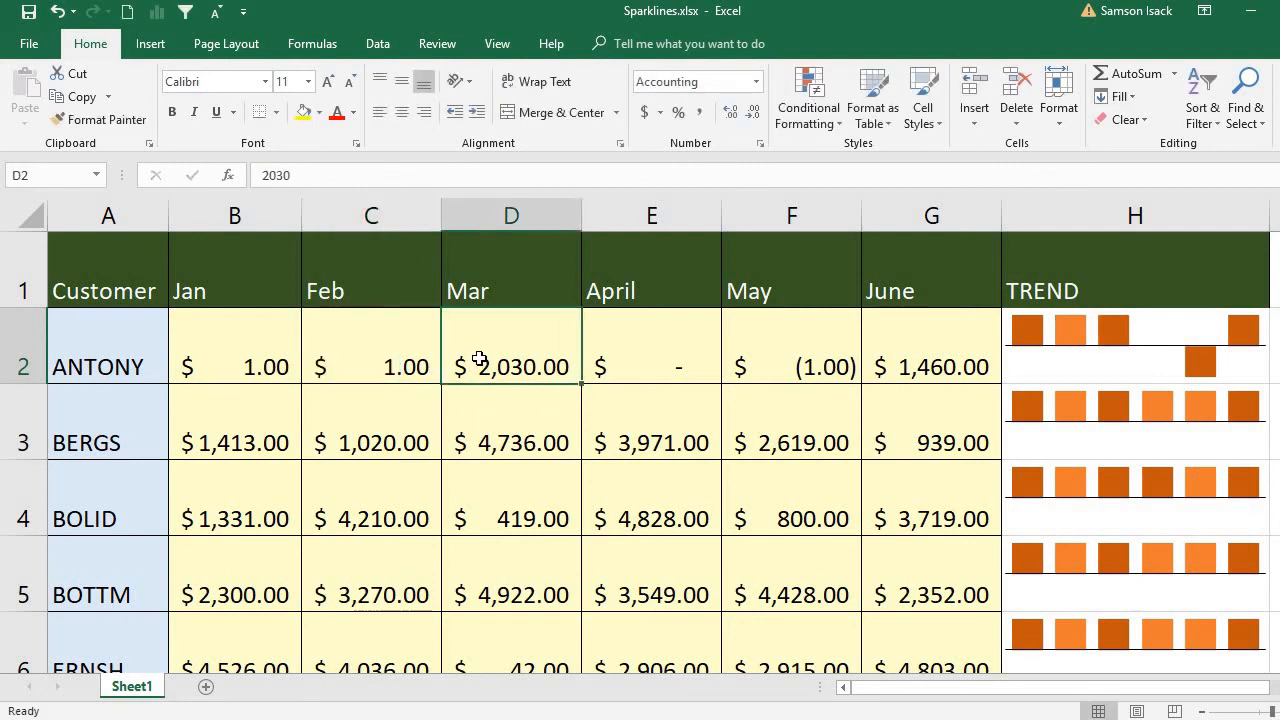
type("1")
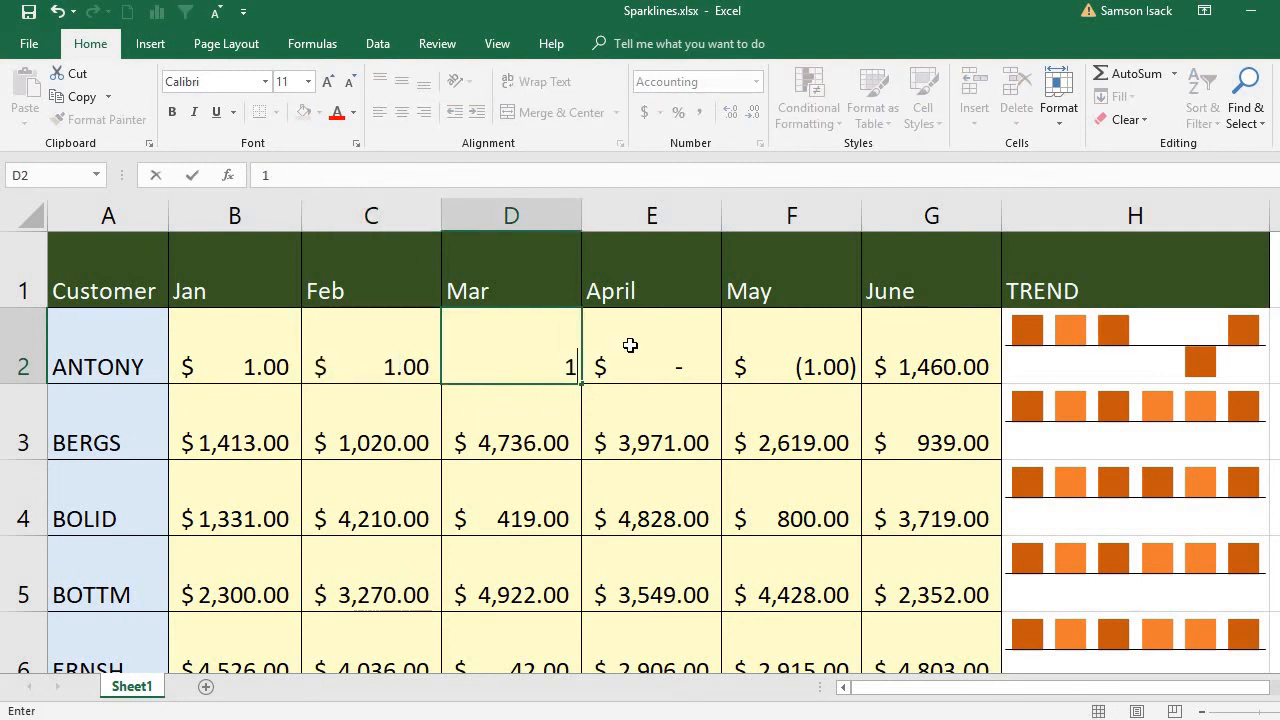
left_click(625, 346)
Set the first customer's June sales in G2 to -1 and select the January to June values in B2:G2
left_click(916, 375)
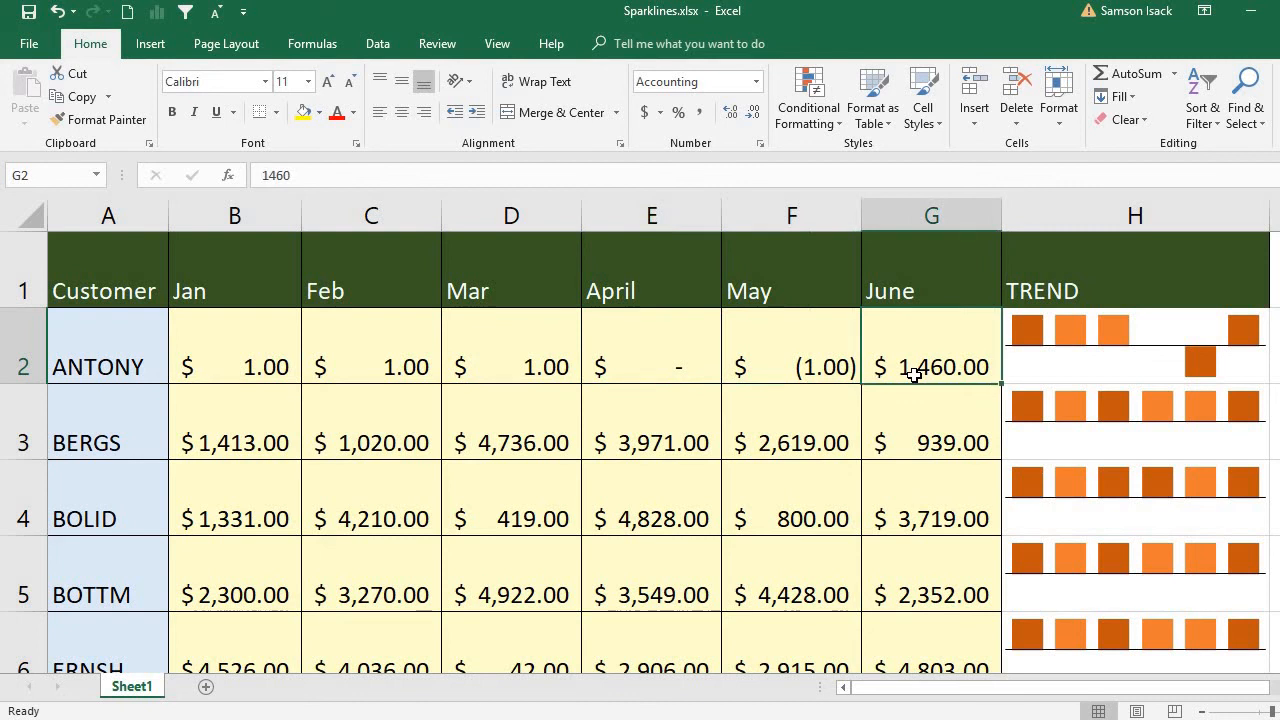
type("-1")
key("Return")
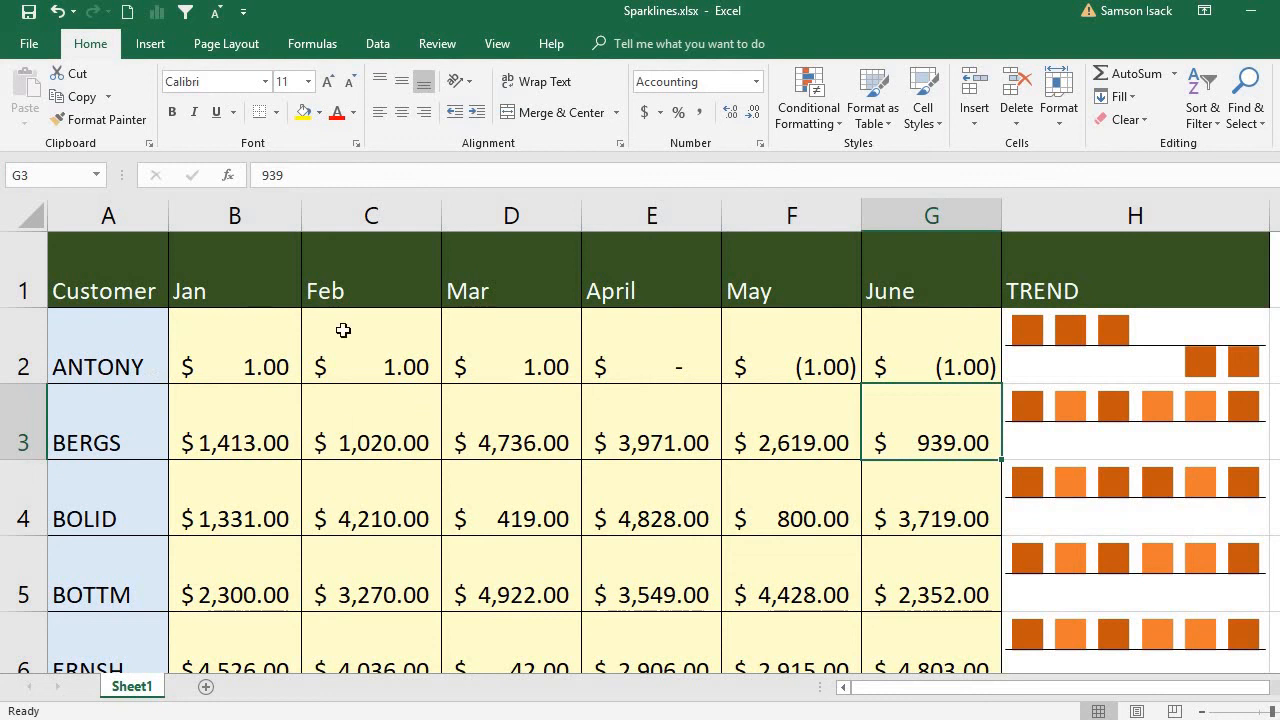
left_click_drag(257, 349, 971, 351)
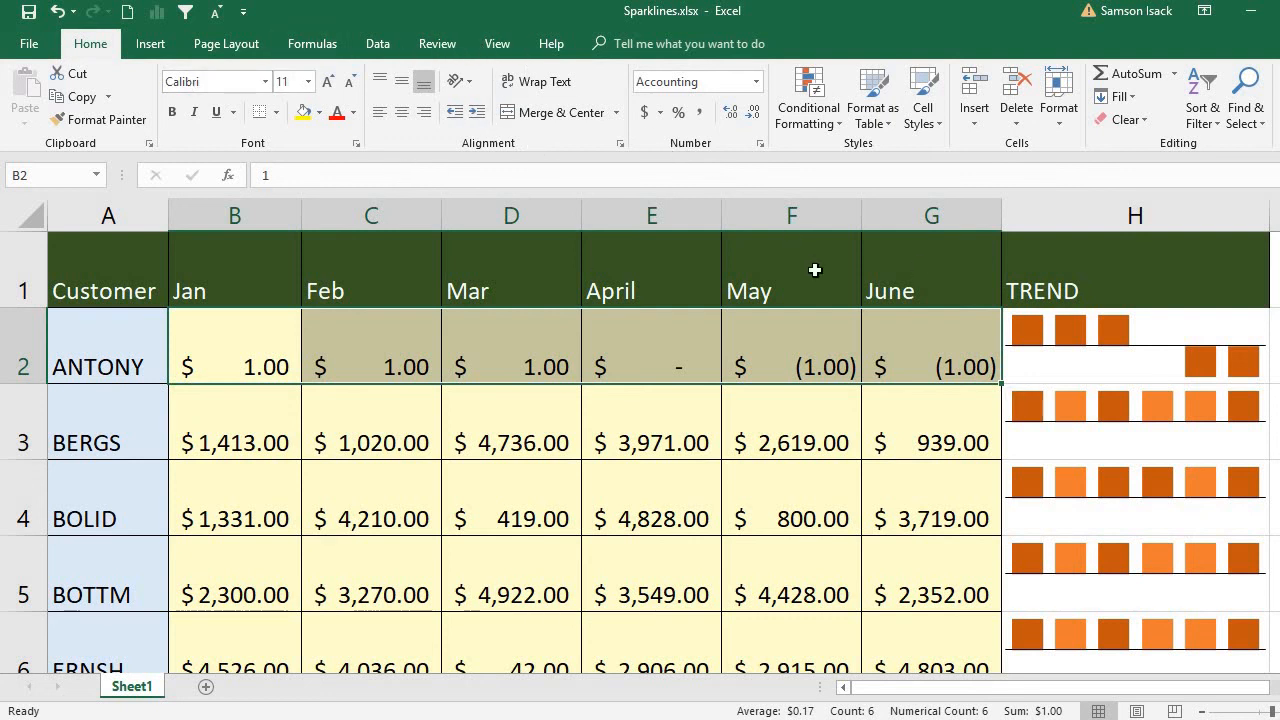
Enter the first customer's name followed by SALES as text in sparkline cell H2
left_click(1093, 345)
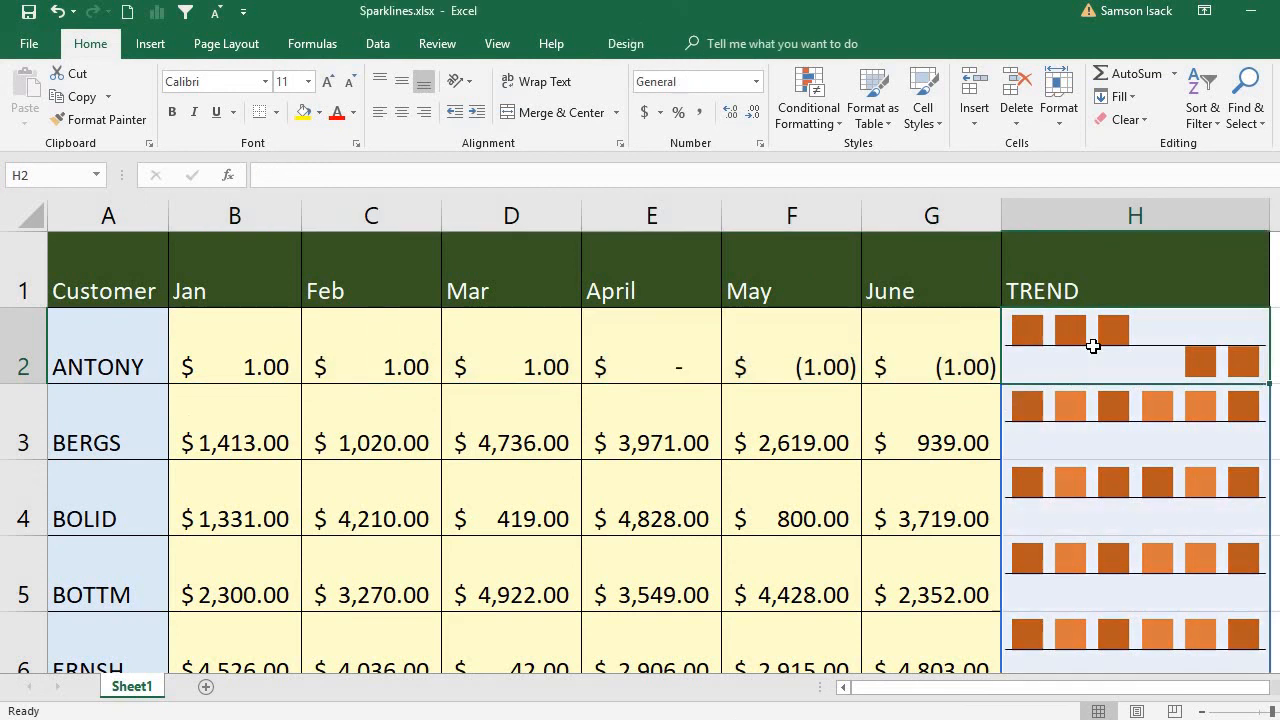
left_click(626, 44)
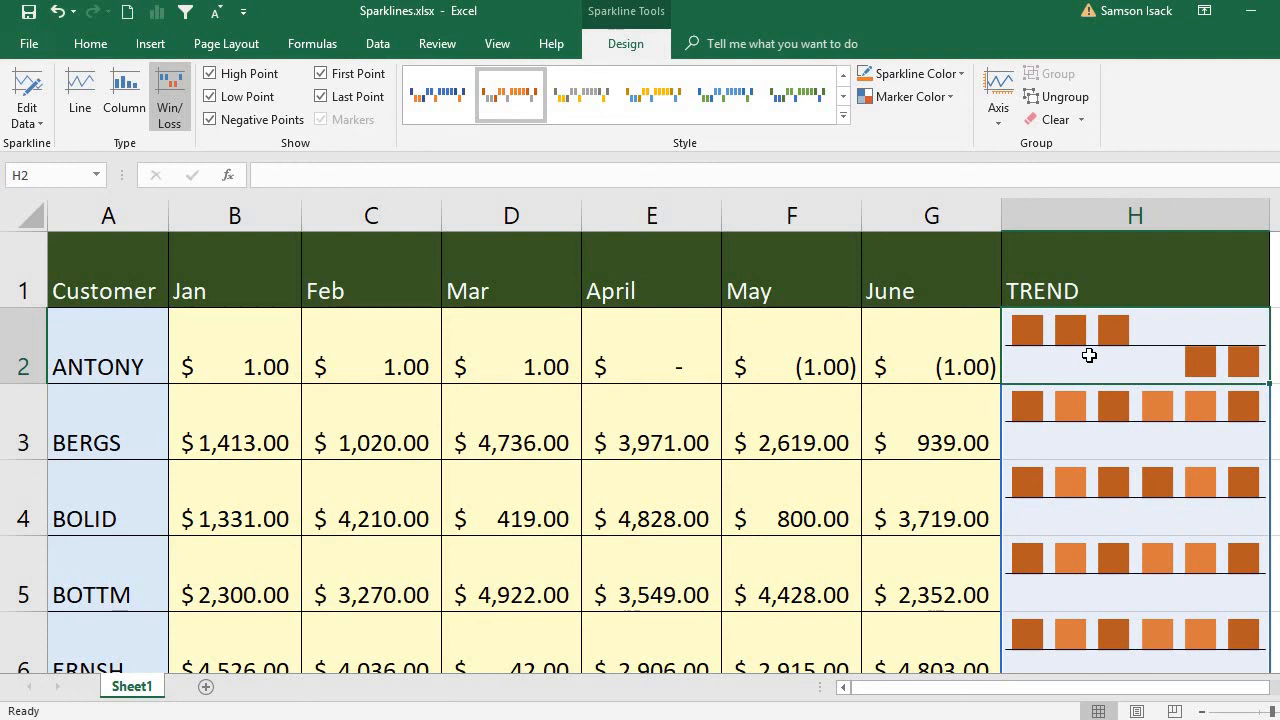
type("AN")
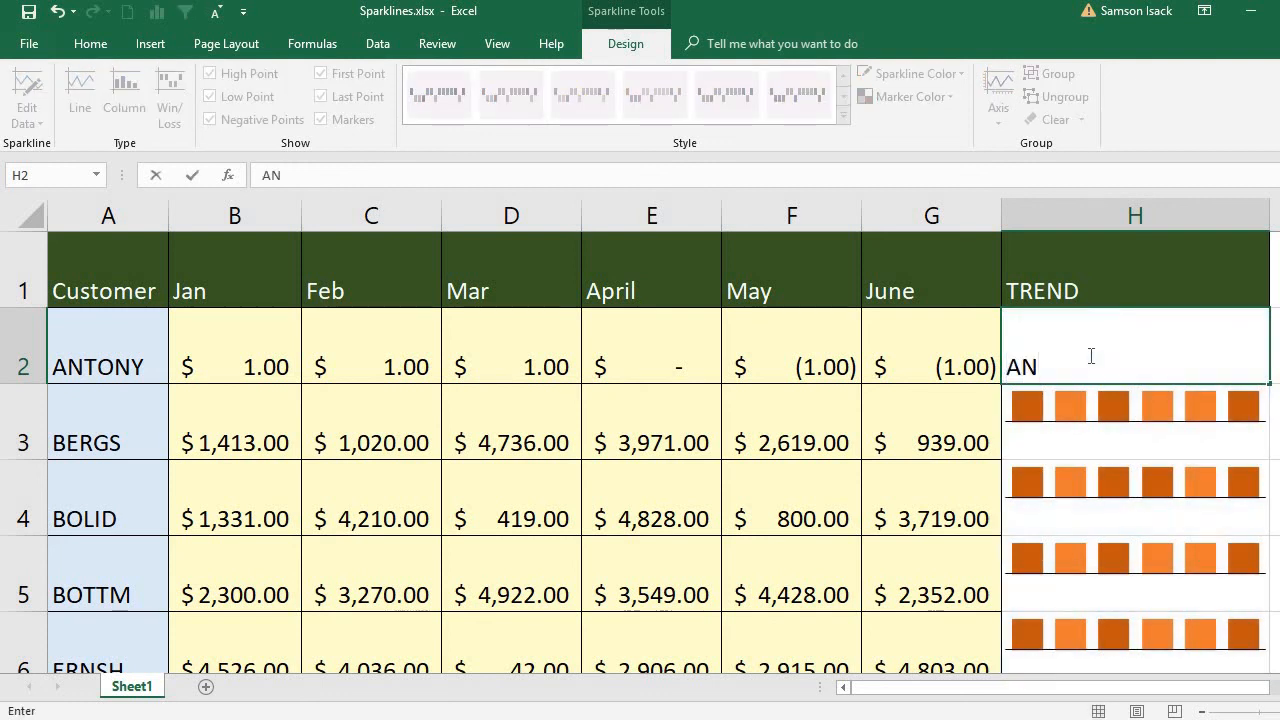
type("TONY SALES")
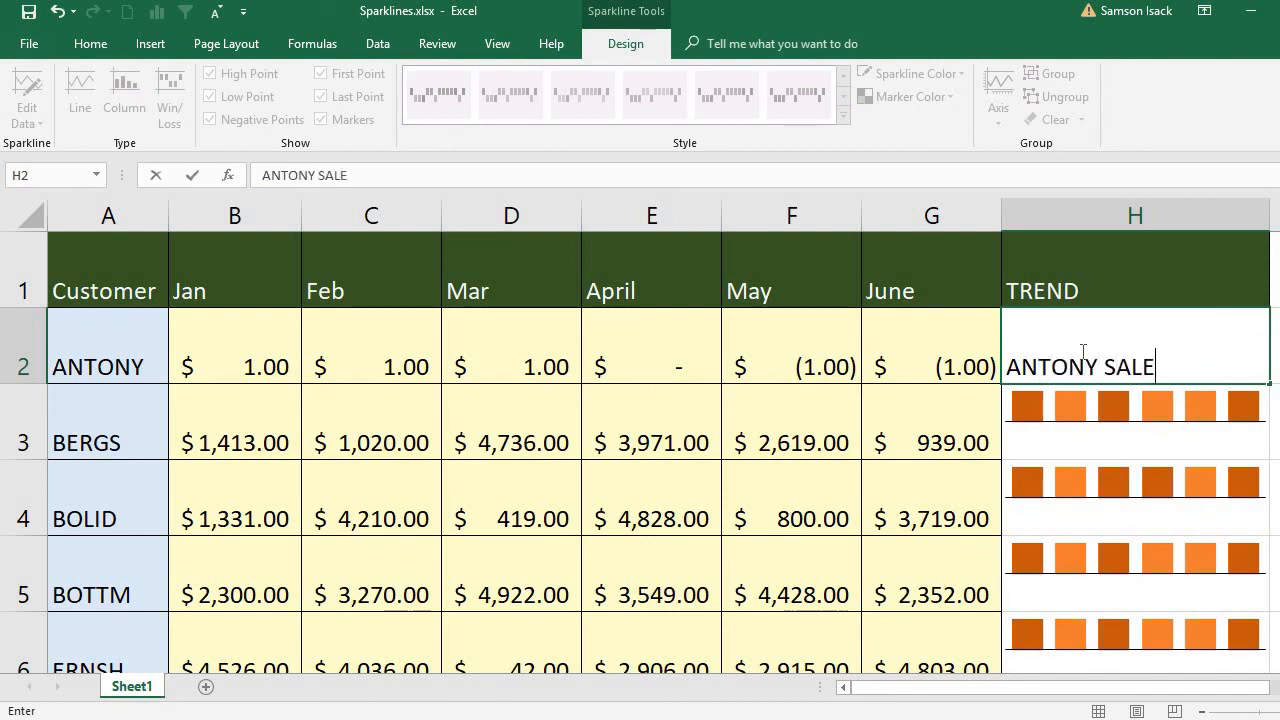
key("Return")
left_click(1134, 323)
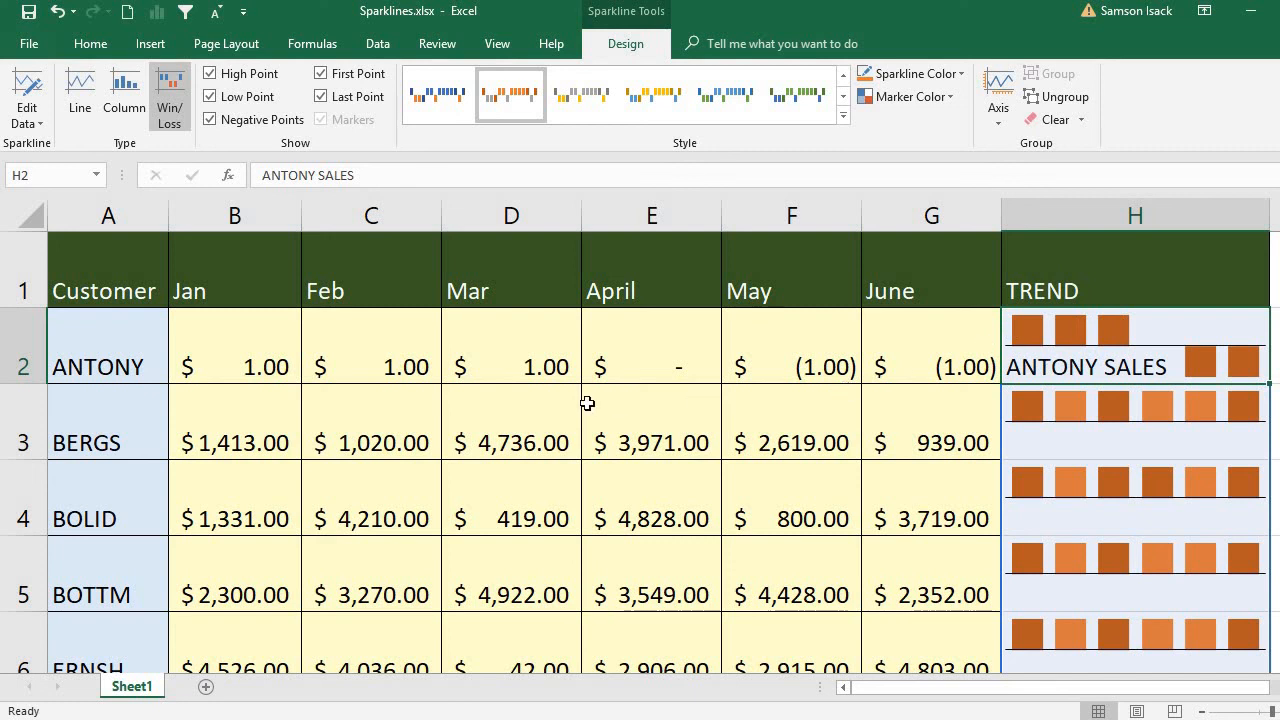
Change the first customer's March sales value in D2 to 0
left_click(525, 349)
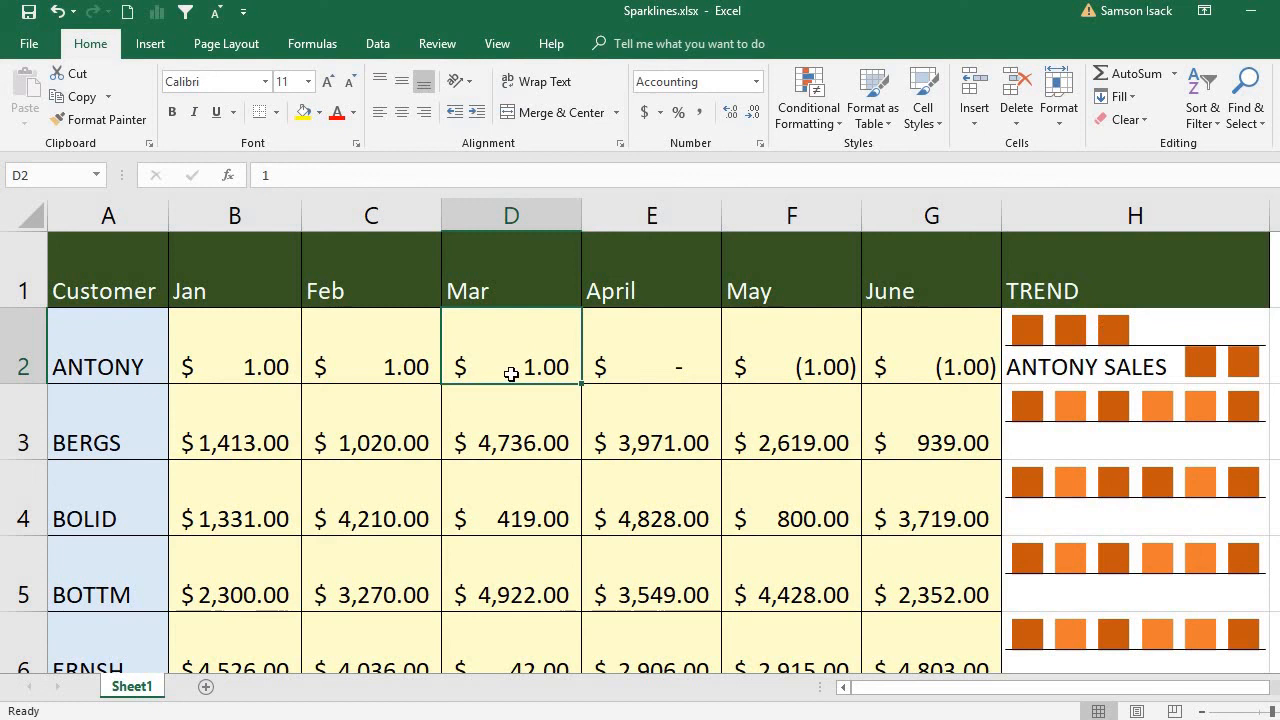
type("0")
key("Return")
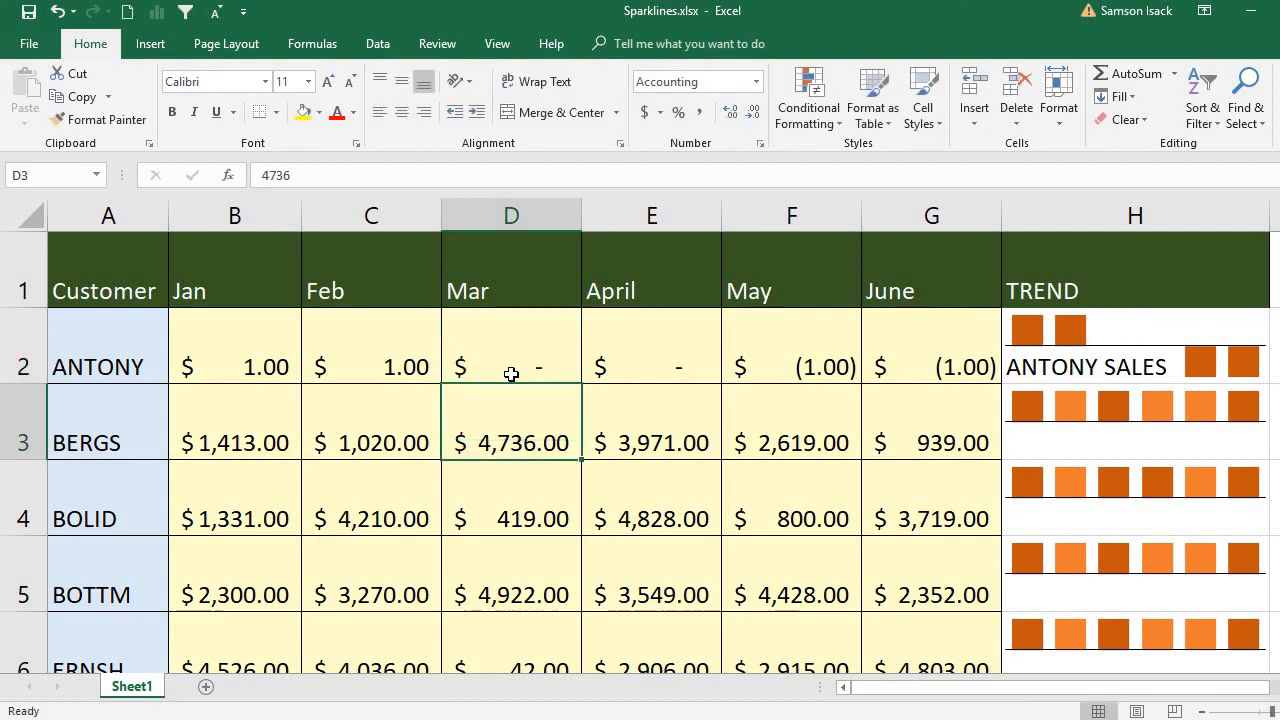
left_click(241, 335)
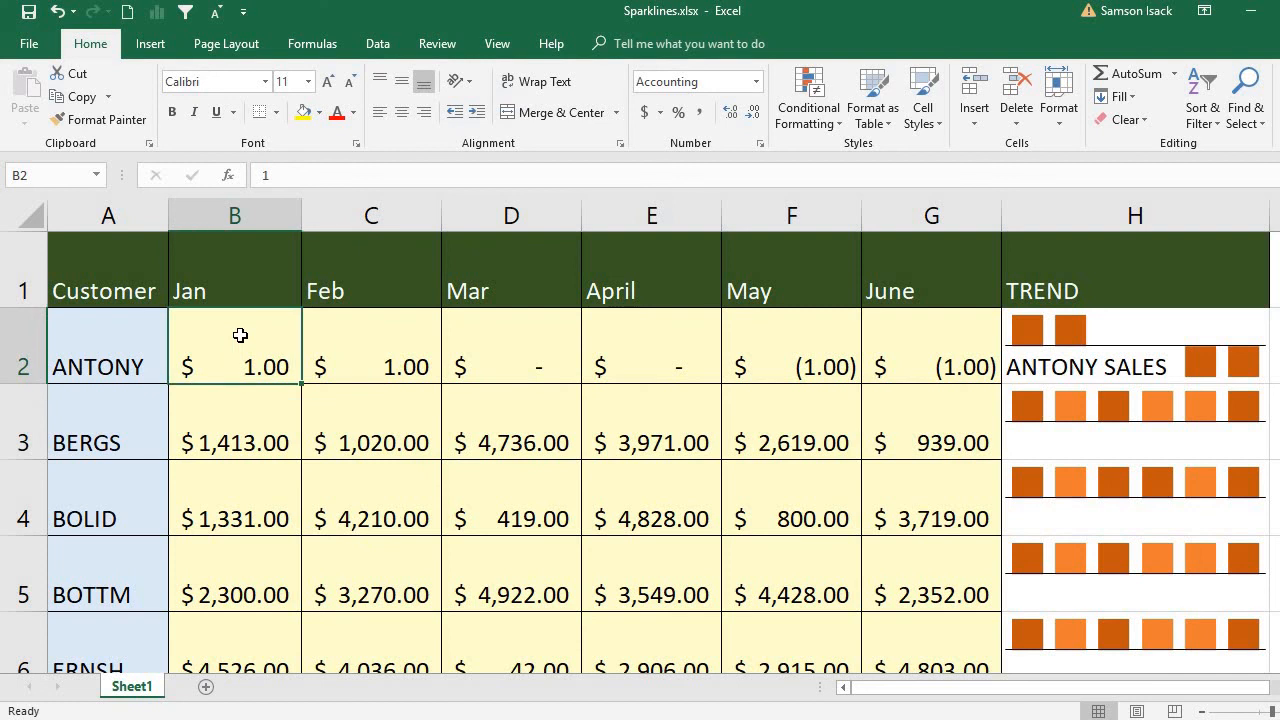
left_click(150, 366)
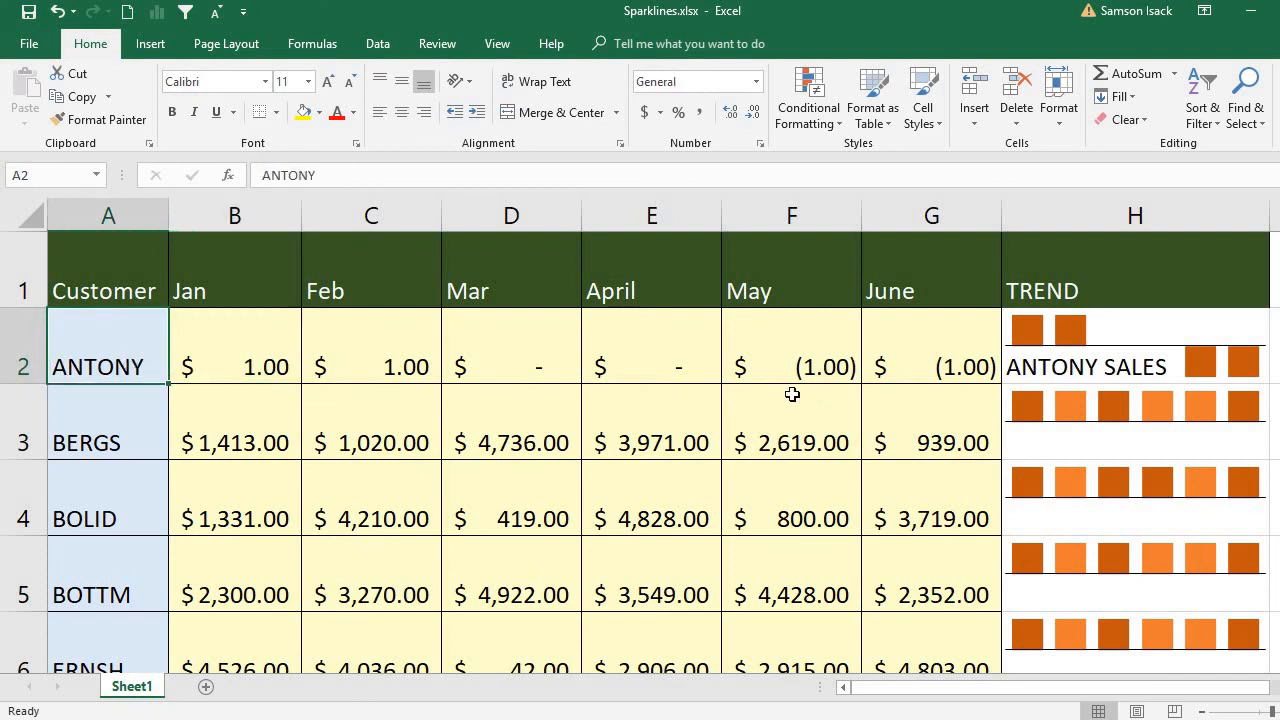